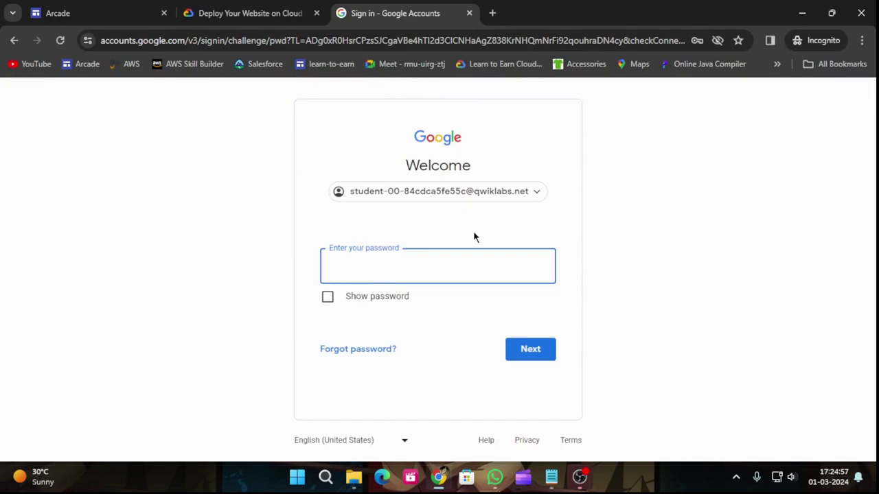
Finish signing in with the lab account's password and accept the new-account notice and Google Cloud Terms of Service
left_click(535, 348)
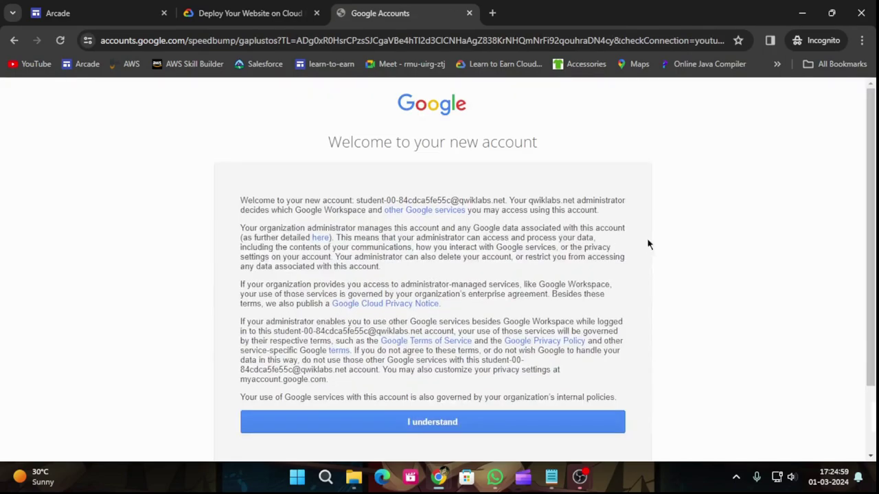
left_click(440, 425)
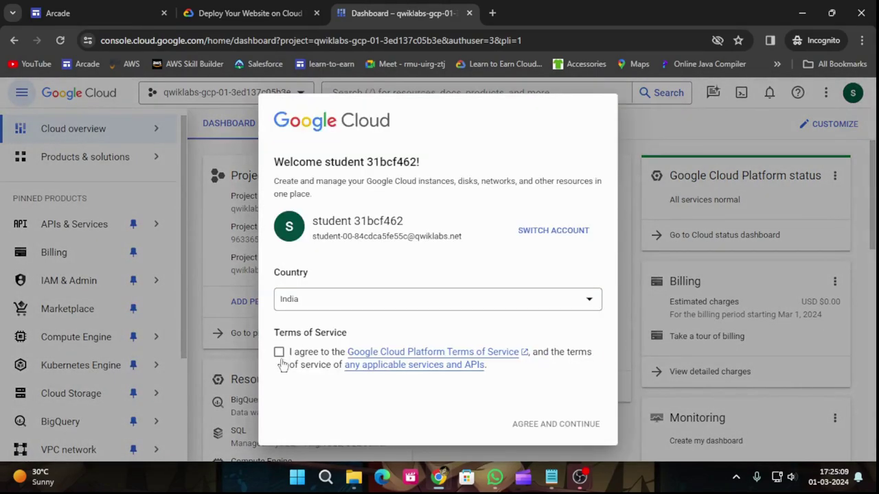
left_click(278, 352)
left_click(552, 425)
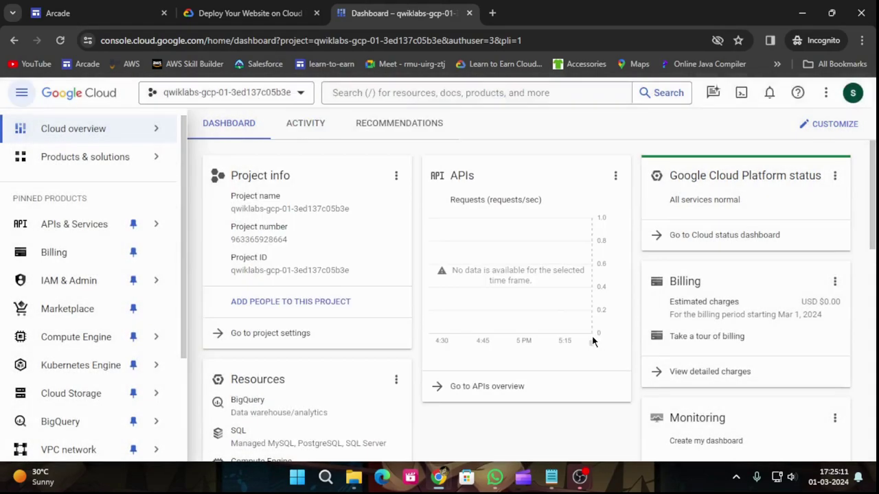
Activate Cloud Shell and copy the "gcloud auth list" command from the lab instructions
left_click(740, 96)
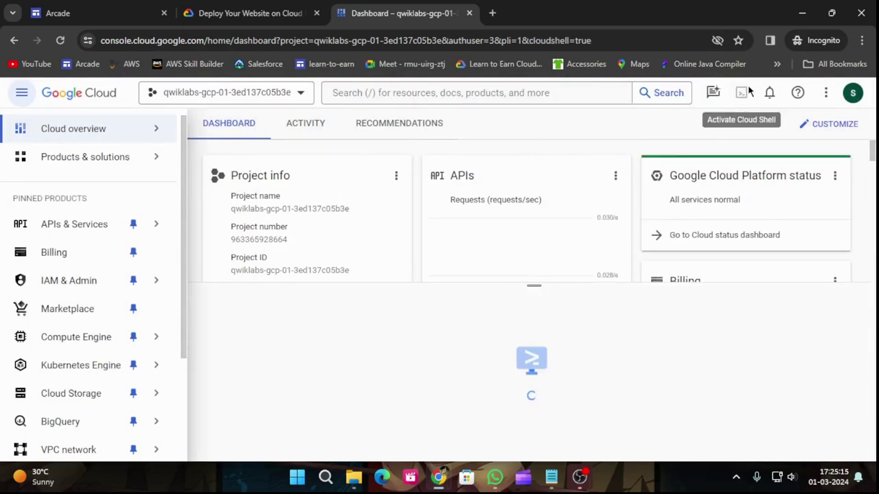
key("ctrl+shift+Tab")
scroll(575, 340, "down", 5)
scroll(574, 340, "down", 15)
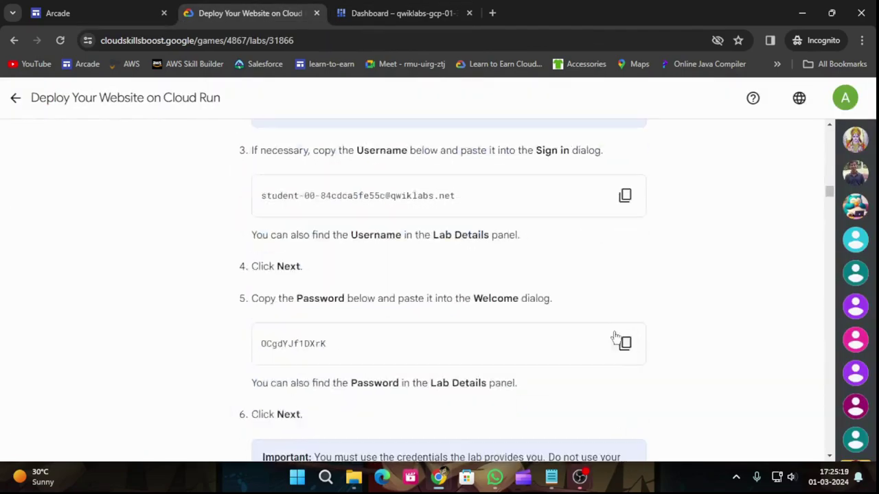
scroll(632, 335, "down", 12)
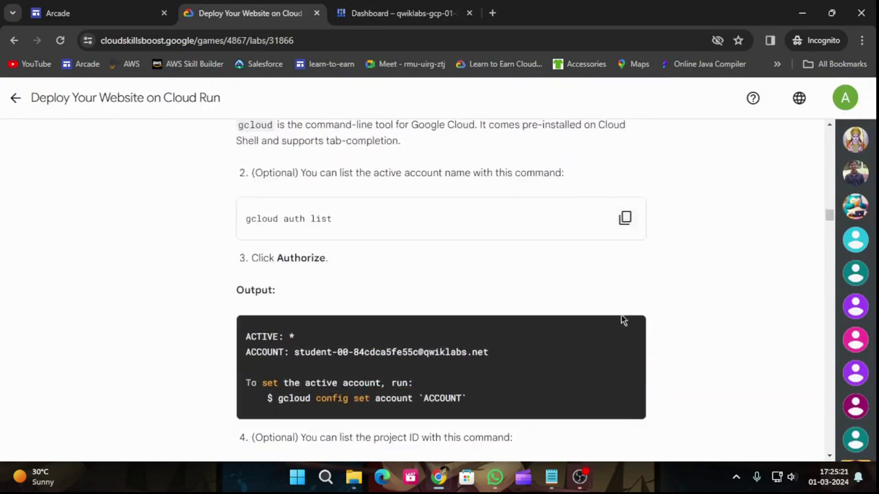
left_click(624, 219)
key("ctrl+Tab")
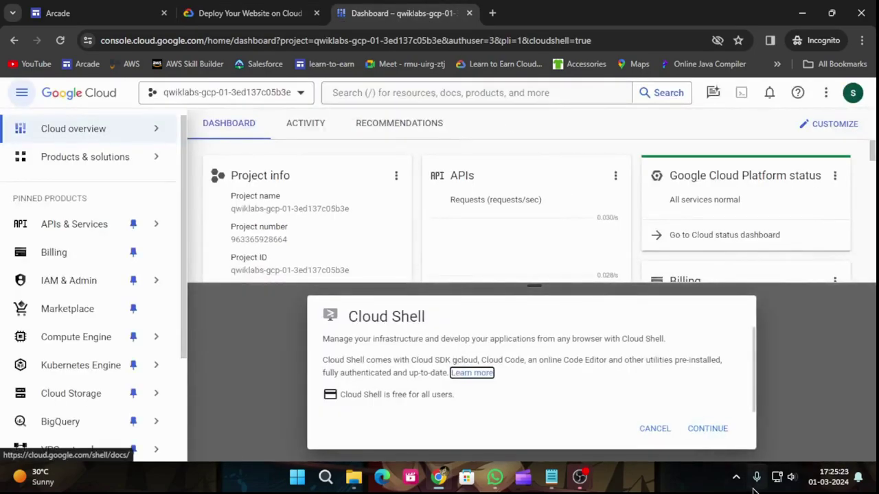
left_click(707, 428)
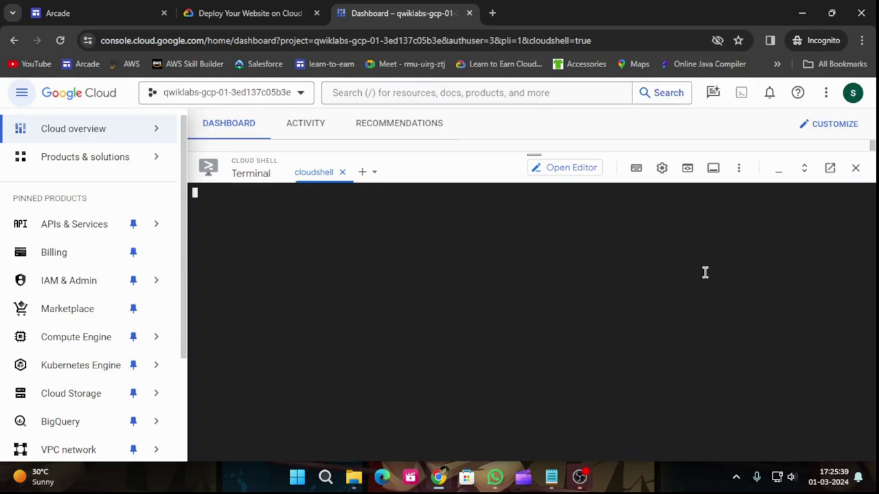
Run "gcloud auth list" in Cloud Shell without the stray pasted characters, and authorize Cloud Shell to use the credentials
left_click(630, 245)
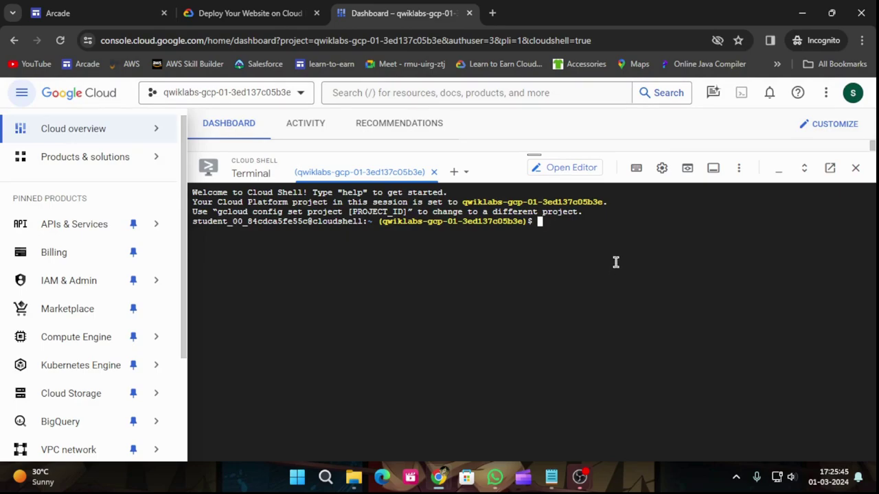
key("ctrl+v")
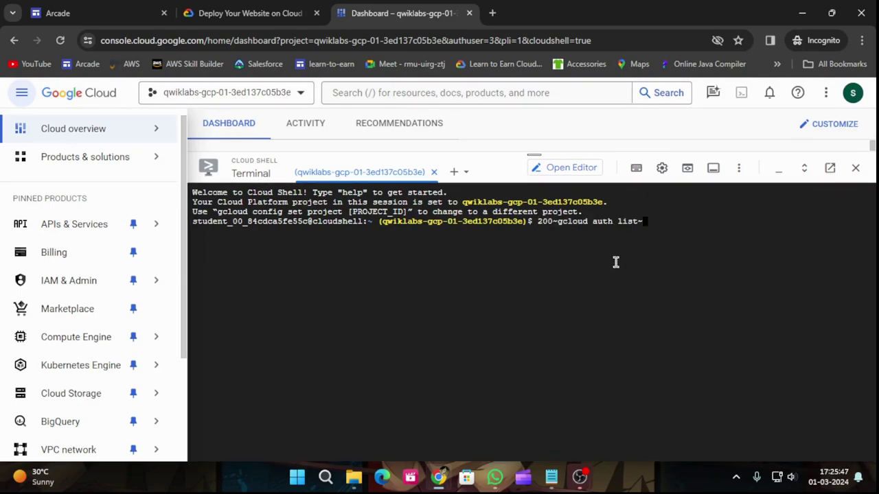
key("BackSpace")
key("BackSpace")
key("Left")
key("Left")
key("Left")
key("Left")
key("Left")
key("Left")
key("Left")
key("Left")
key("Left")
key("Left")
key("Left")
key("Left")
key("Left")
key("Left")
key("Left")
key("Left")
key("BackSpace")
key("BackSpace")
key("BackSpace")
key("BackSpace")
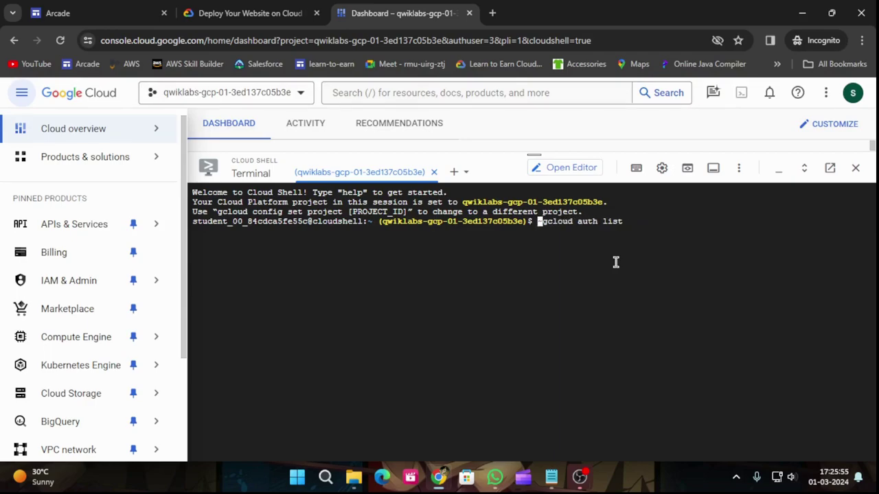
key("Return")
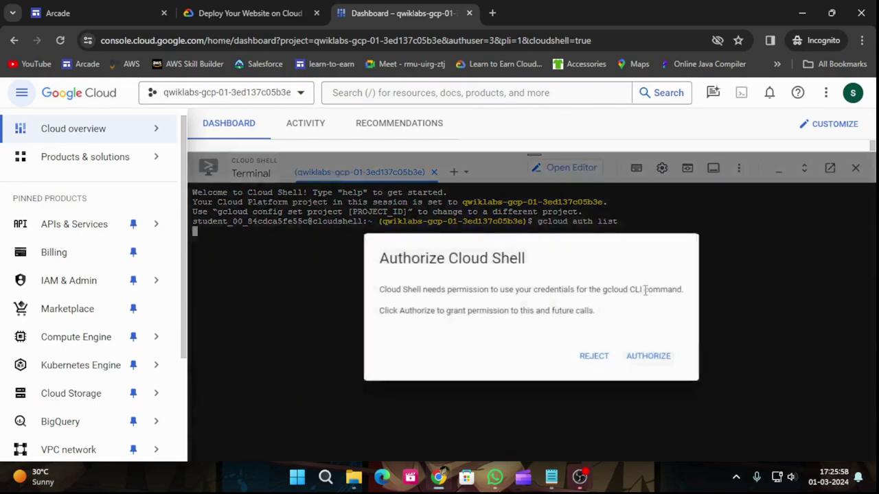
left_click(652, 358)
Copy "gcloud config list project" from the lab instructions and run it in Cloud Shell
left_click(254, 10)
scroll(515, 331, "down", 3)
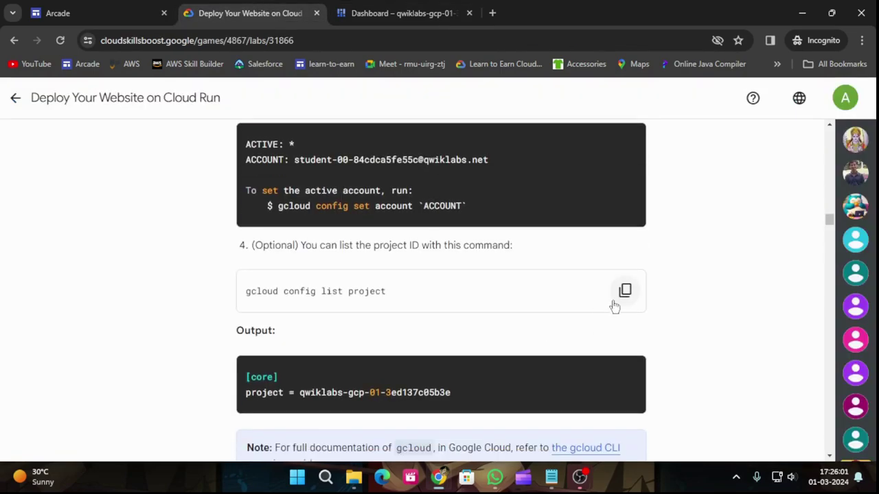
left_click(624, 294)
left_click(429, 9)
key("ctrl+v")
key("Return")
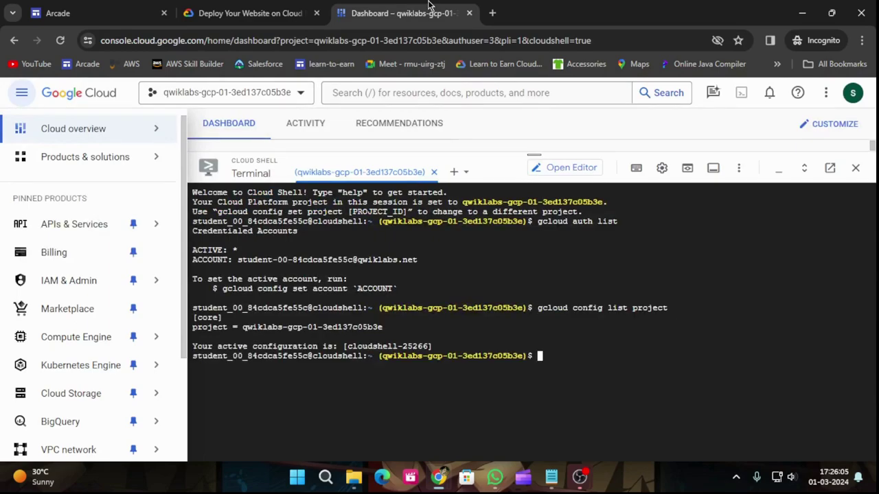
Clone the googlecodelabs/monolith-to-microservices repository in Cloud Shell and change to ~/monolith-to-microservices, using the lab's commands
left_click(247, 9)
scroll(325, 269, "down", 5)
scroll(344, 309, "down", 2)
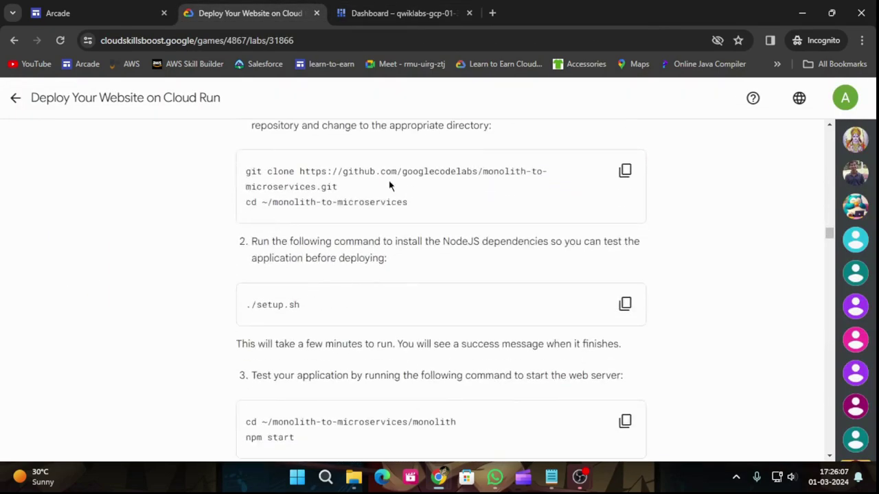
left_click(625, 169)
left_click(435, 8)
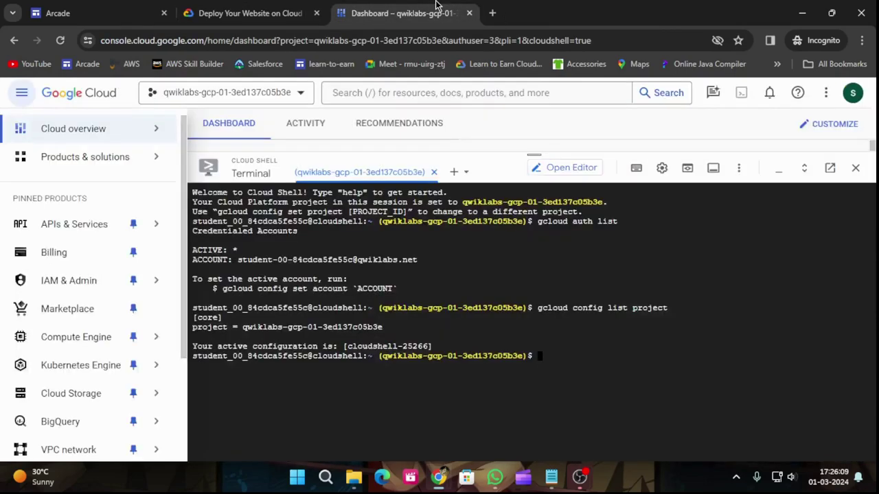
key("ctrl+v")
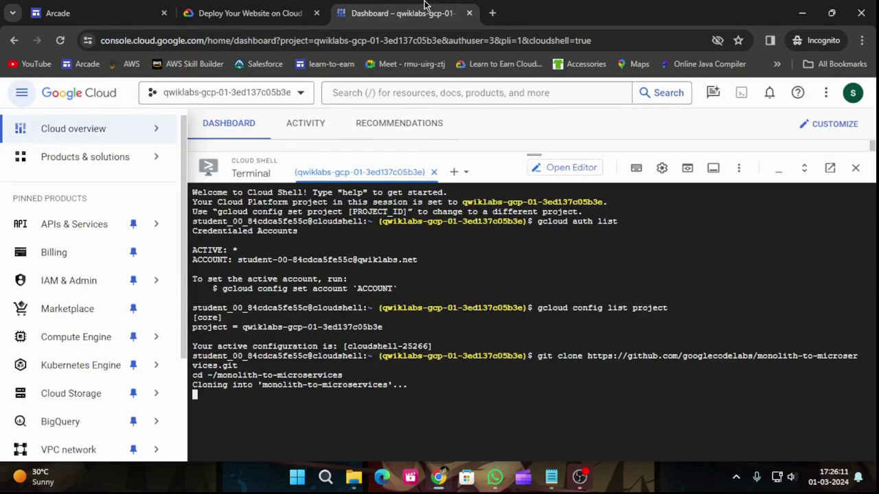
Copy ./setup.sh from the lab instructions and run it in Cloud Shell to install the NodeJS dependencies
left_click(247, 9)
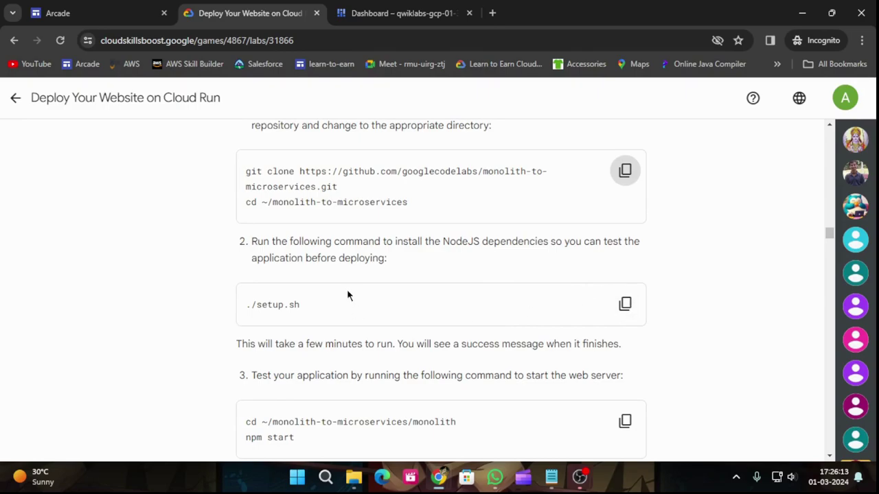
left_click(626, 306)
left_click(384, 13)
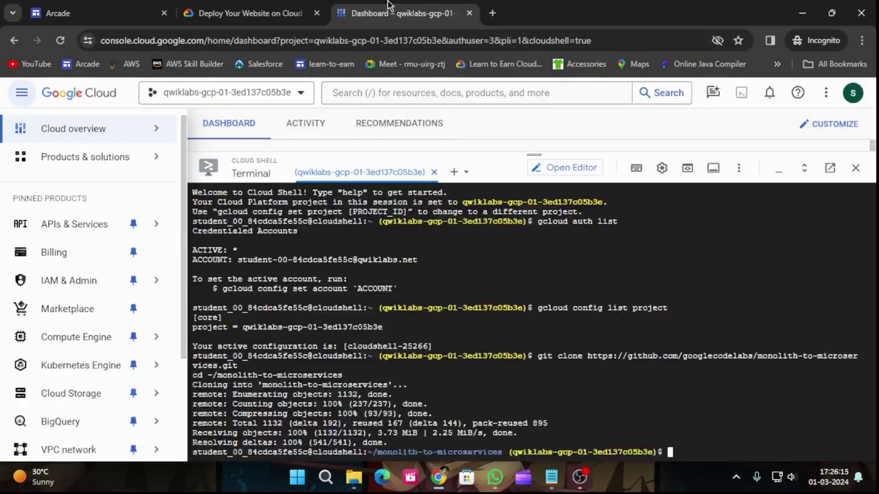
key("ctrl+v")
key("Return")
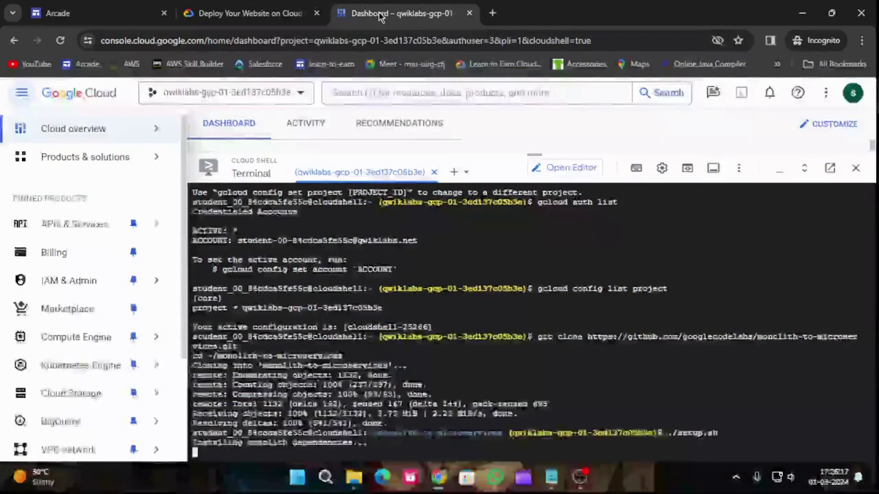
Copy the lab's web server start commands and check the setup progress in Cloud Shell
left_click(288, 13)
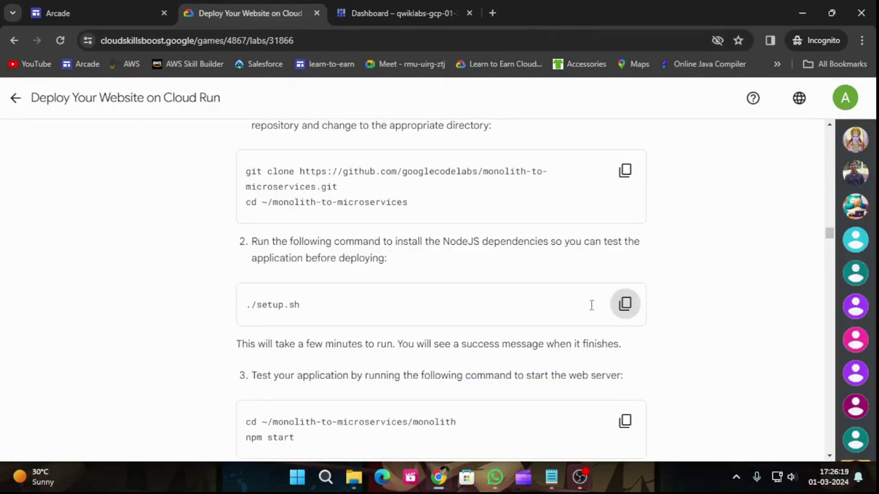
scroll(481, 349, "down", 1)
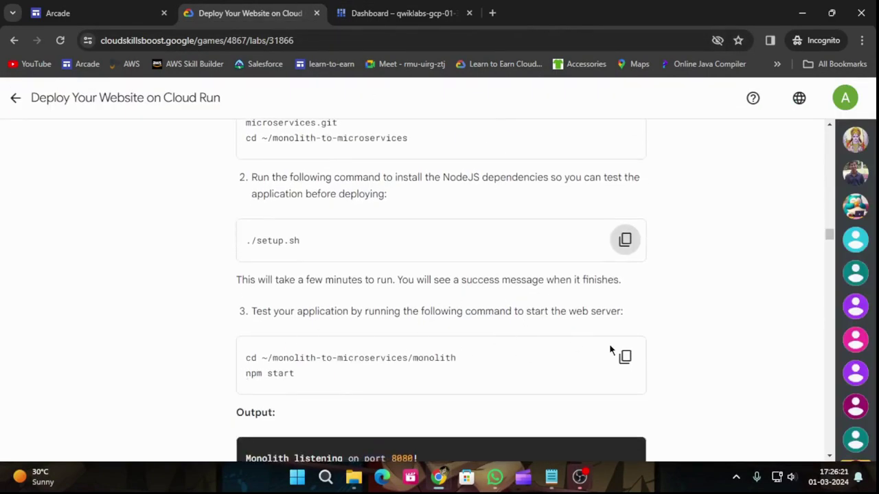
left_click(625, 357)
left_click(353, 10)
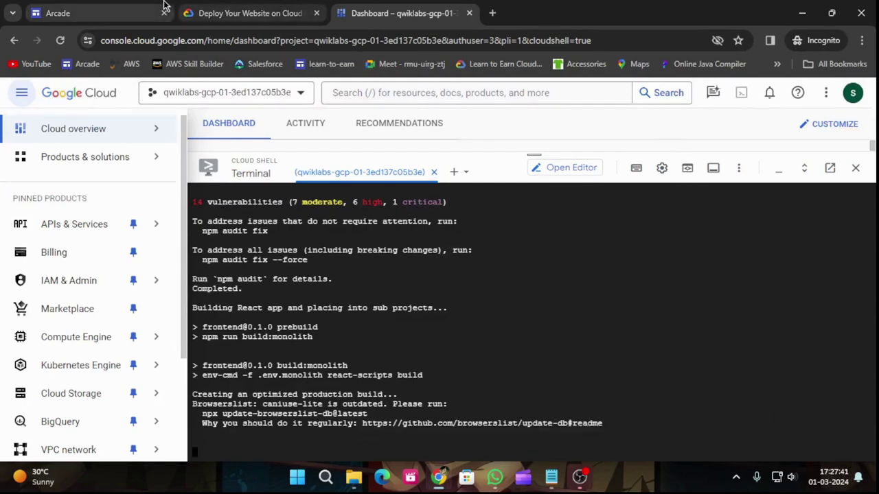
left_click(220, 11)
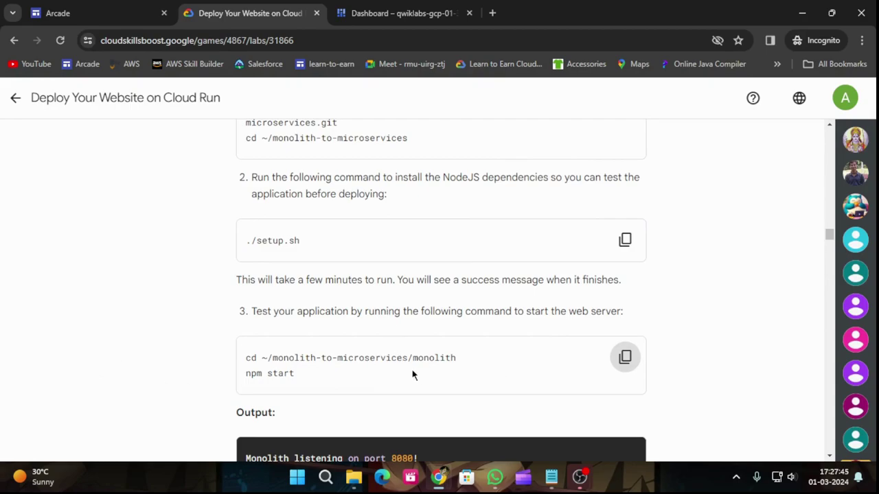
scroll(409, 374, "down", 2)
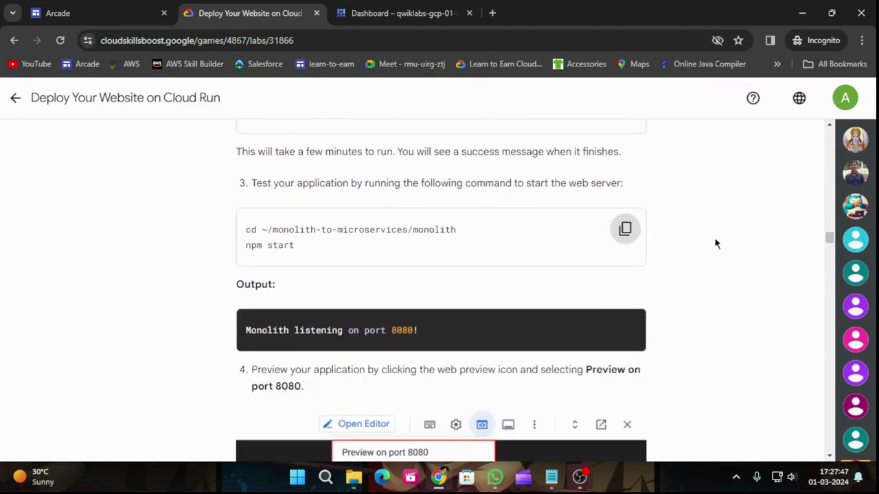
left_click(625, 229)
left_click(398, 8)
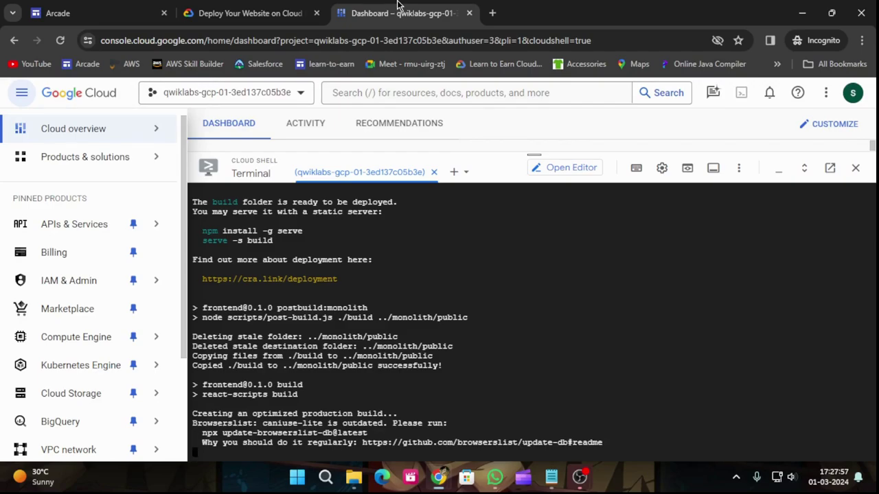
Change to ~/monolith-to-microservices/monolith in Cloud Shell and start the web server with "npm start"
left_click(232, 8)
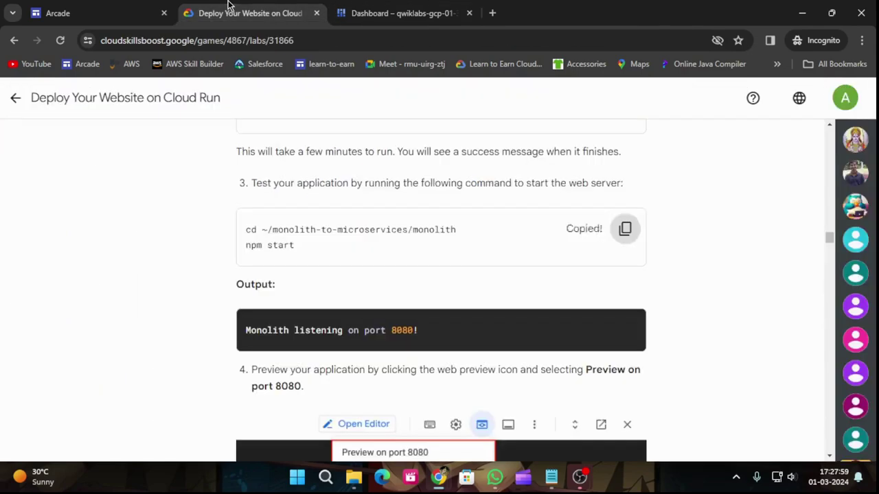
scroll(547, 349, "up", 2)
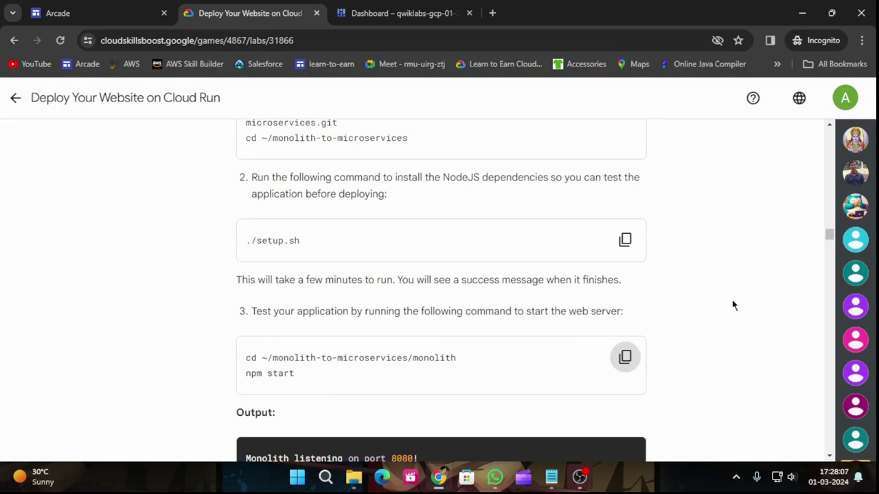
left_click(371, 10)
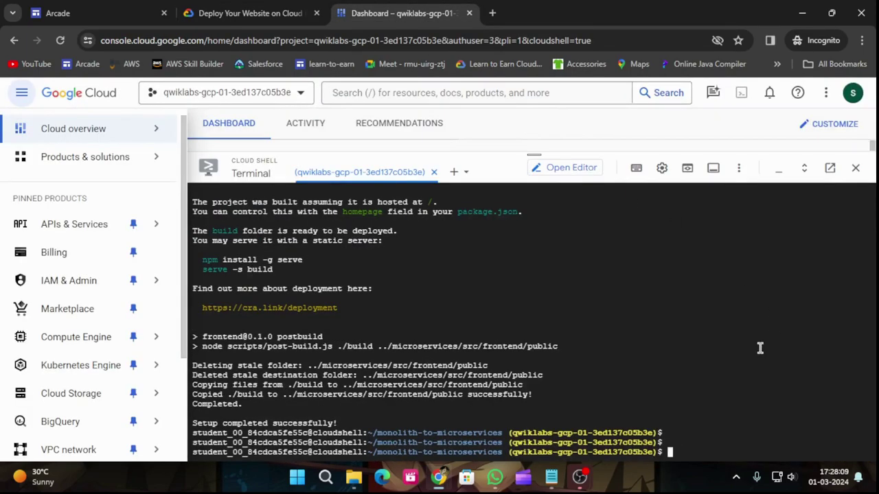
key("ctrl+v")
key("Return")
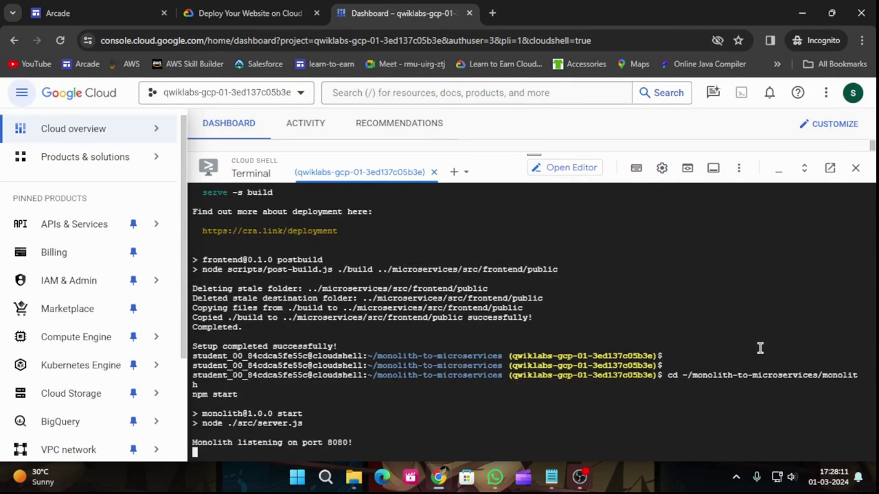
Open the web preview of the application on port 8080 and return to the lab instructions
left_click(270, 10)
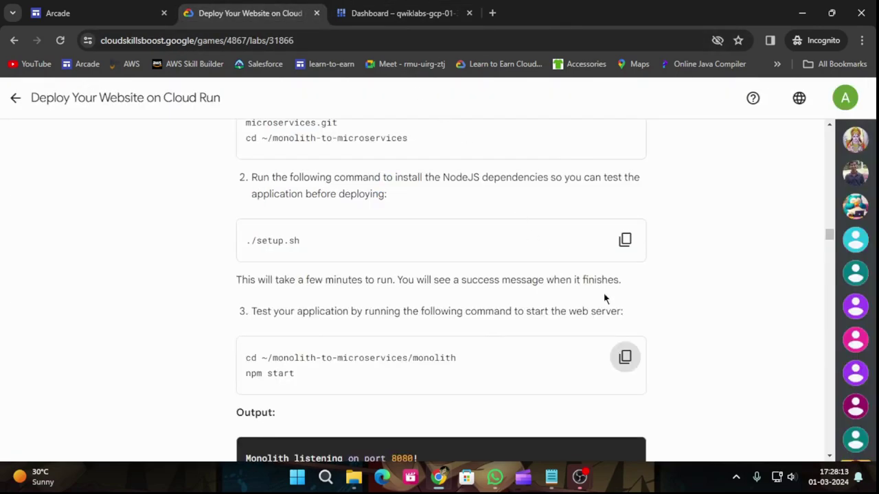
scroll(650, 341, "down", 5)
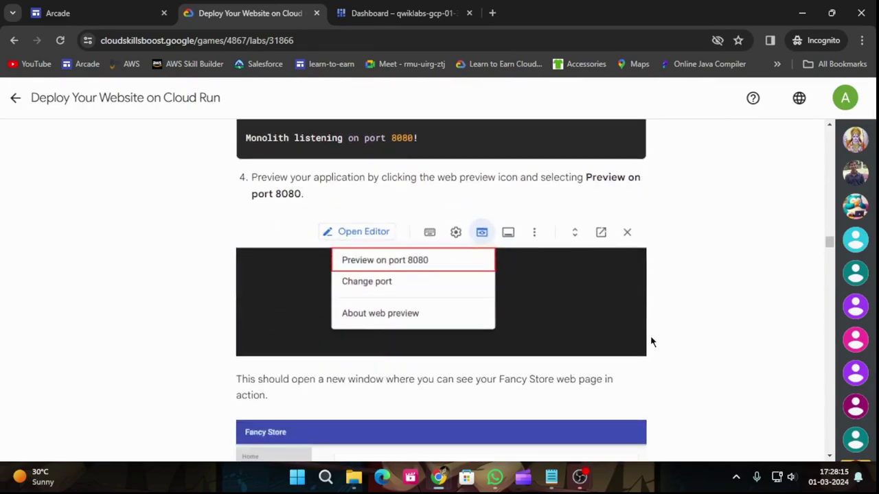
left_click(429, 14)
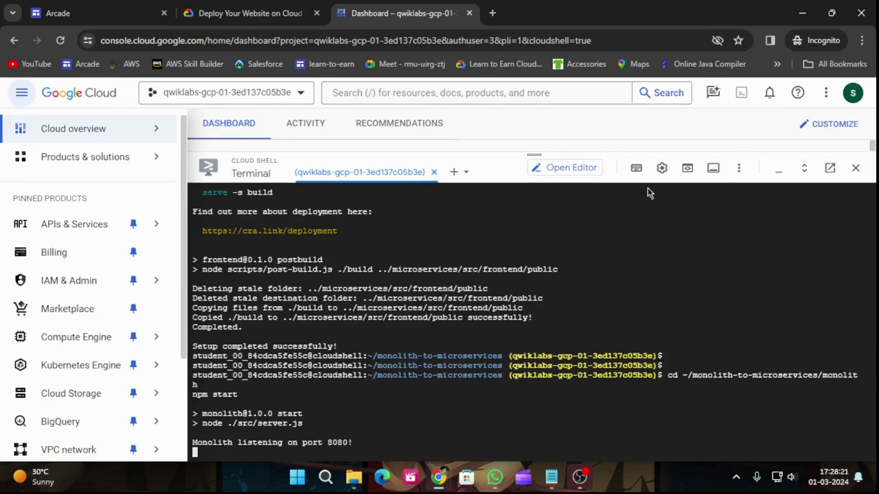
left_click(688, 168)
left_click(593, 196)
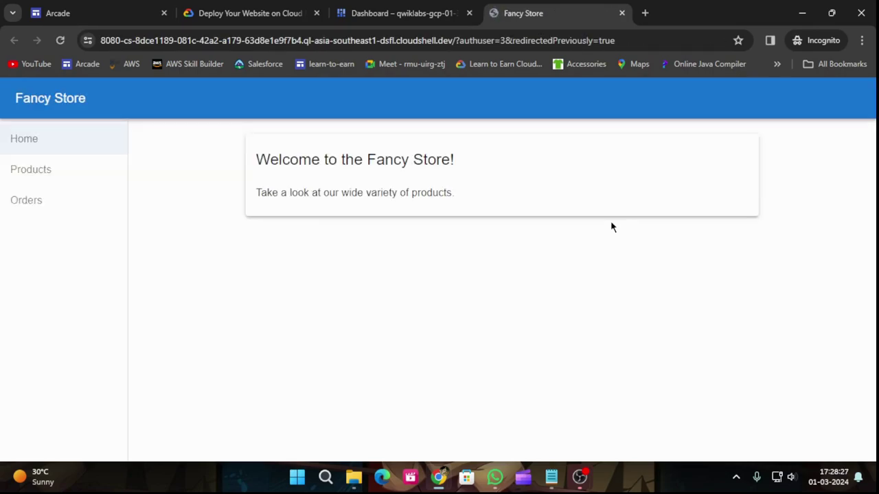
left_click(252, 6)
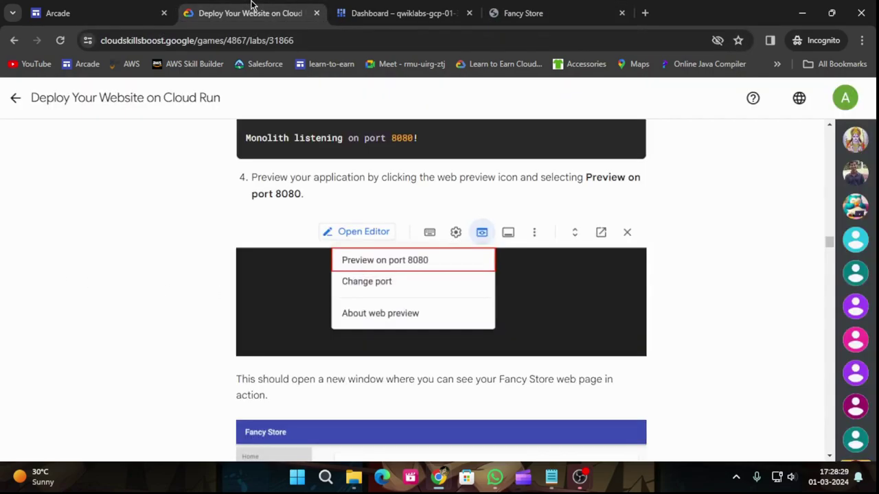
Read the end of the lab's web preview section and stop the running monolith web server in Cloud Shell
scroll(272, 313, "down", 3)
scroll(475, 315, "down", 2)
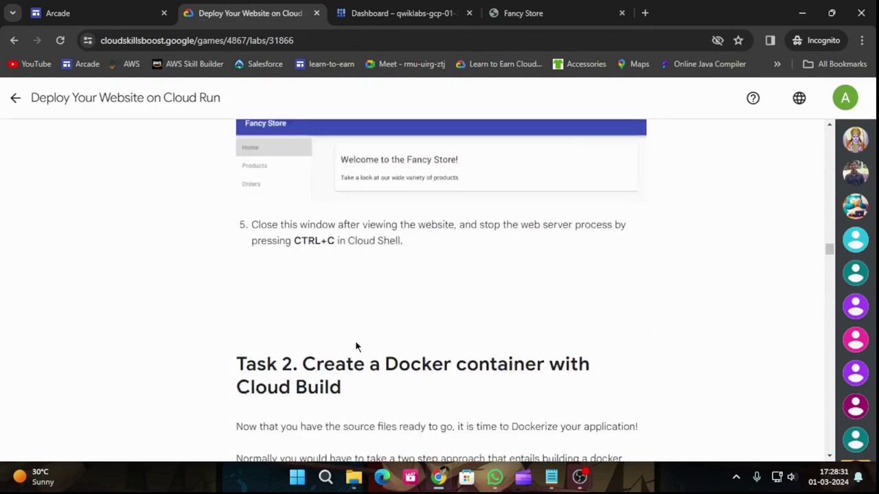
left_click(408, 11)
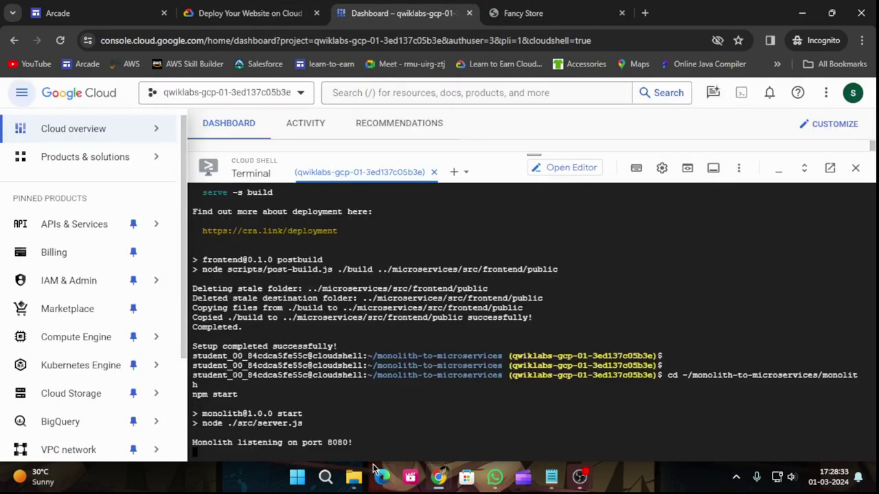
key("ctrl+c")
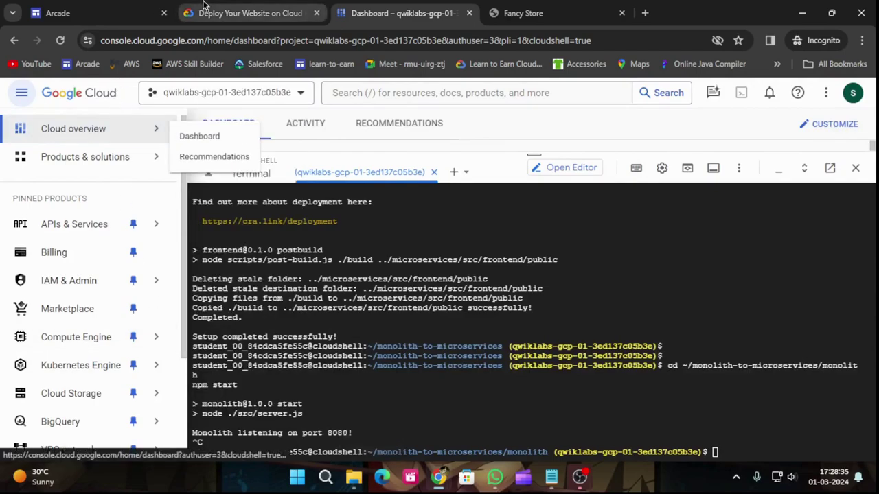
Shrink the Cloud Shell pane and copy the word "Repositories" from the lab's "Create the target Docker repository" instructions
left_click(252, 13)
scroll(447, 253, "down", 5)
scroll(445, 263, "down", 2)
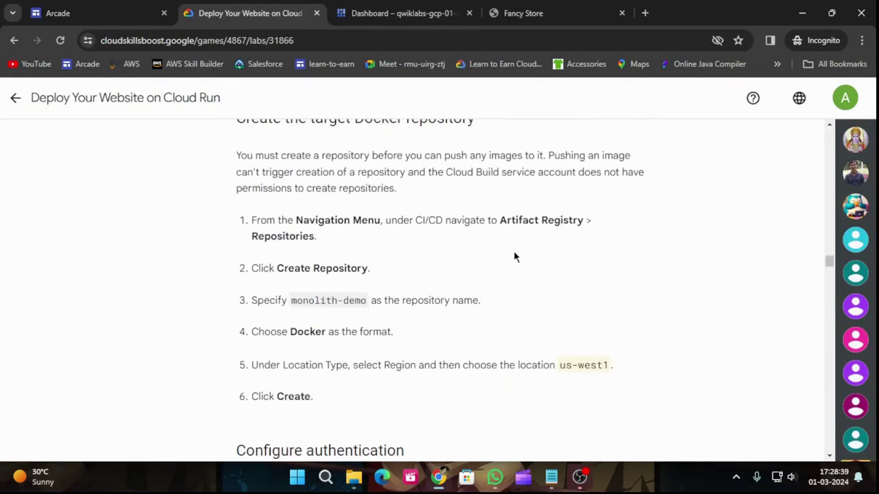
left_click(403, 13)
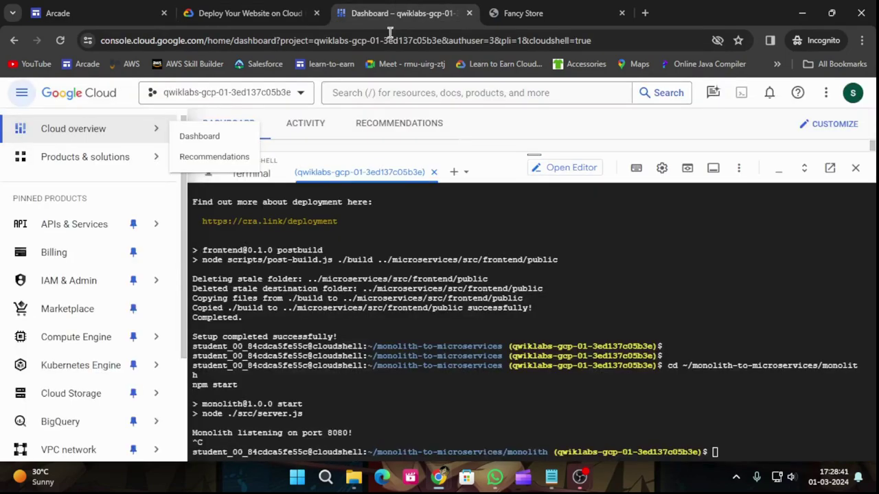
left_click_drag(535, 152, 535, 265)
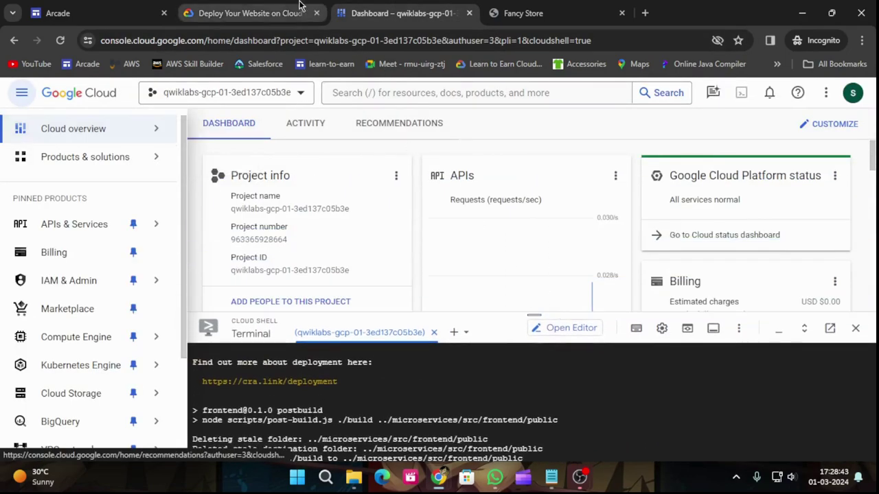
left_click(247, 13)
left_click_drag(314, 239, 234, 243)
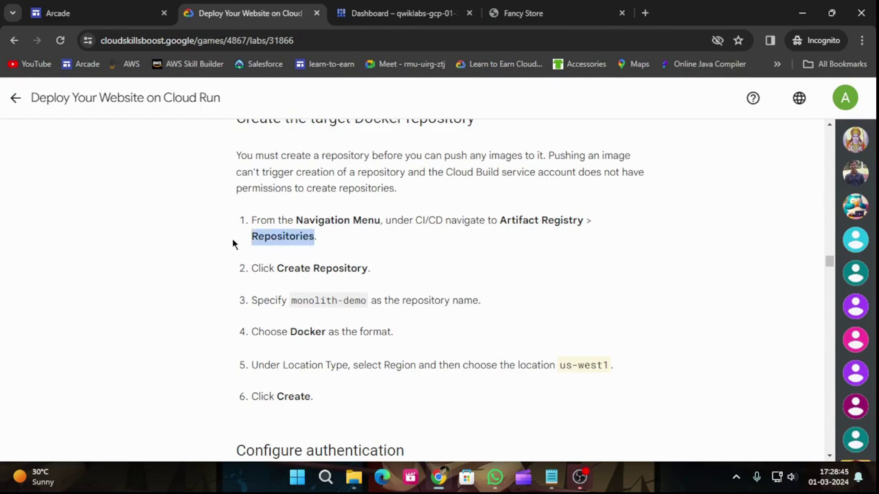
Search the Google Cloud console for "Repositories" and open the Artifact Registry result, with the Cloud Shell pane minimized to its header
left_click(398, 13)
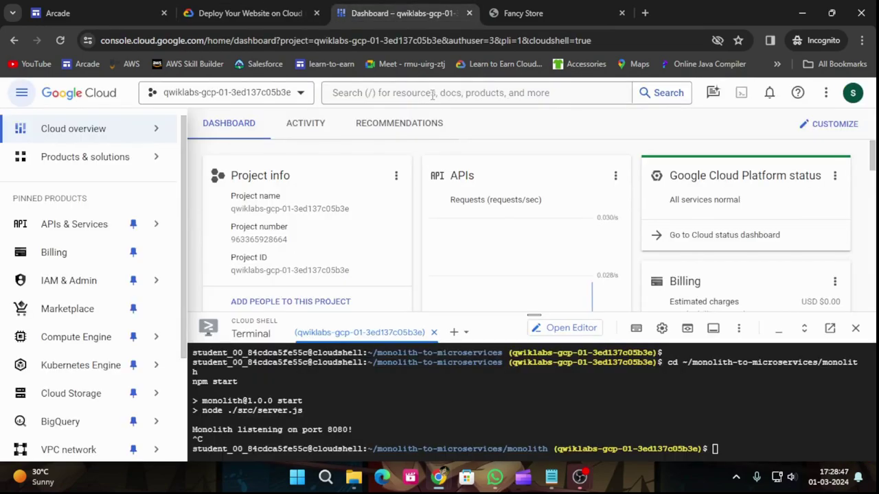
left_click(433, 94)
key("ctrl+v")
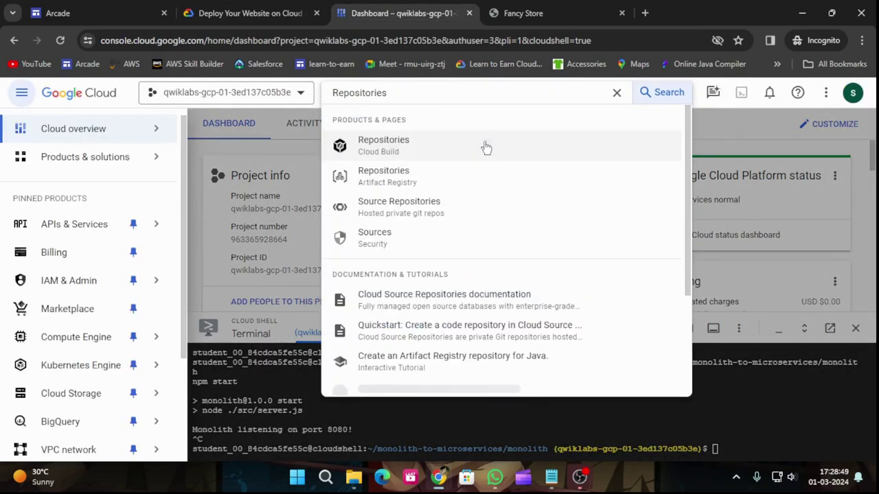
left_click(386, 176)
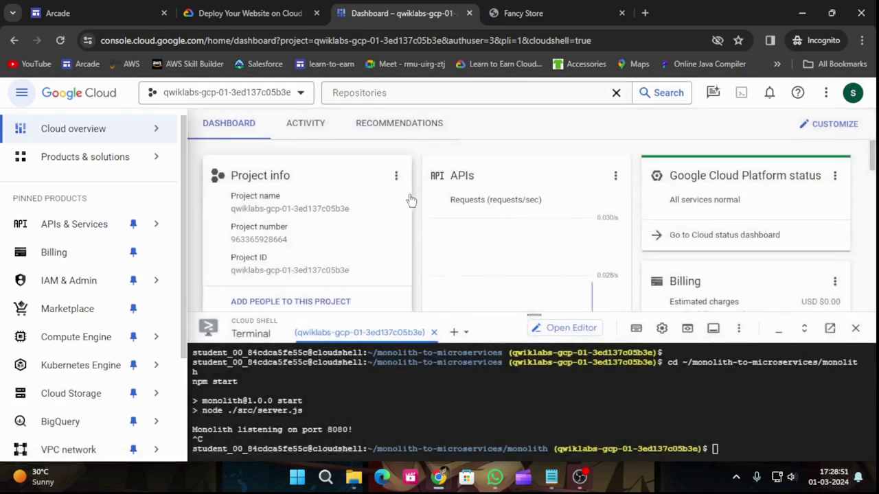
left_click_drag(534, 317, 543, 440)
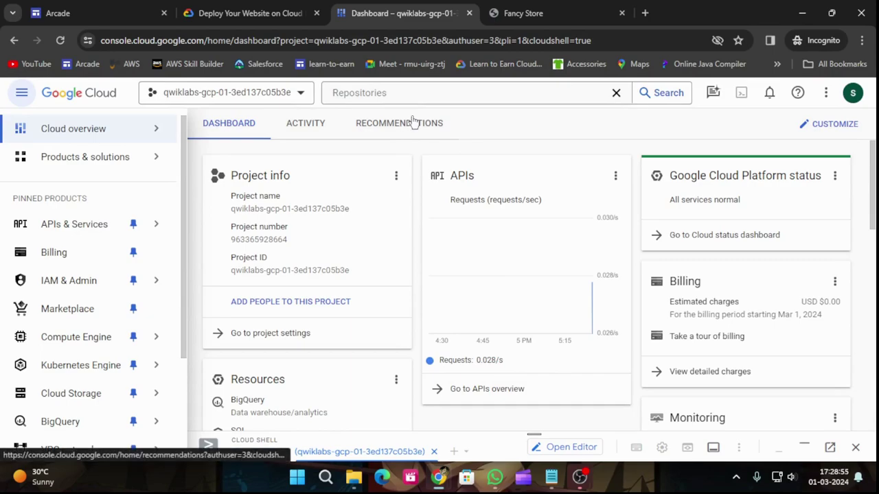
left_click(392, 93)
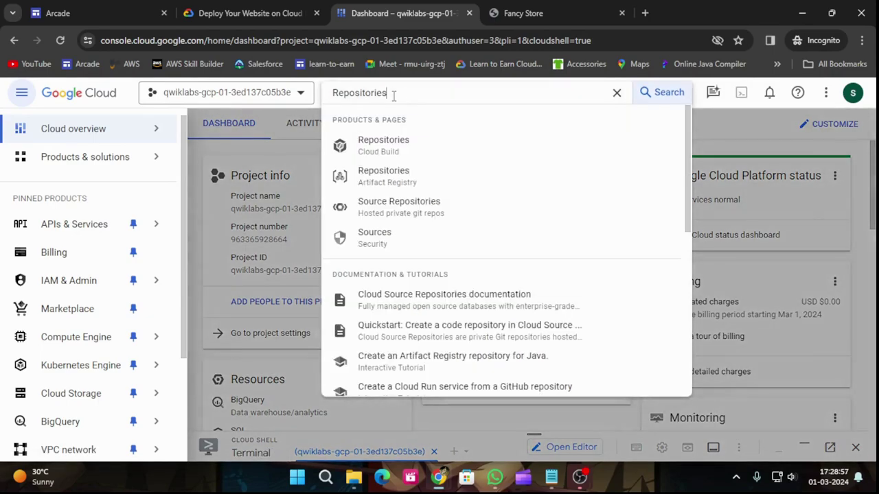
left_click(388, 175)
Copy the repository name monolith-demo from the lab instructions and return to the Artifact Registry repositories page
left_click(245, 8)
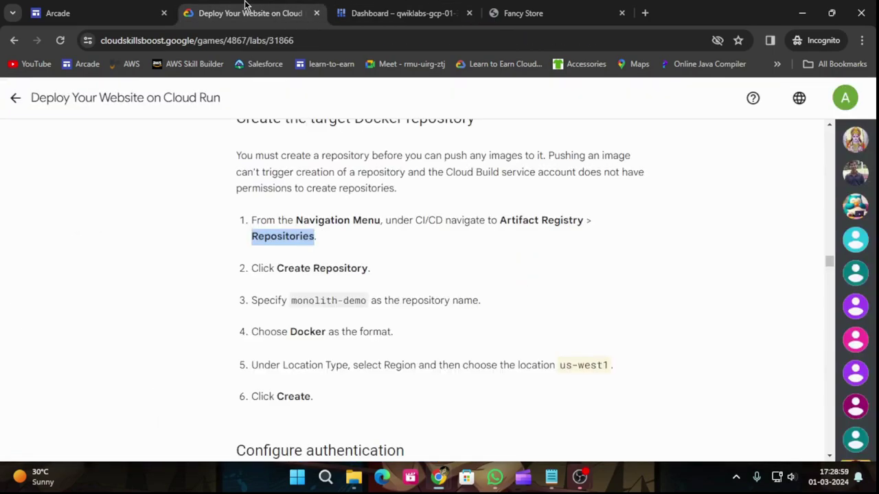
left_click_drag(293, 301, 366, 300)
key("ctrl+c")
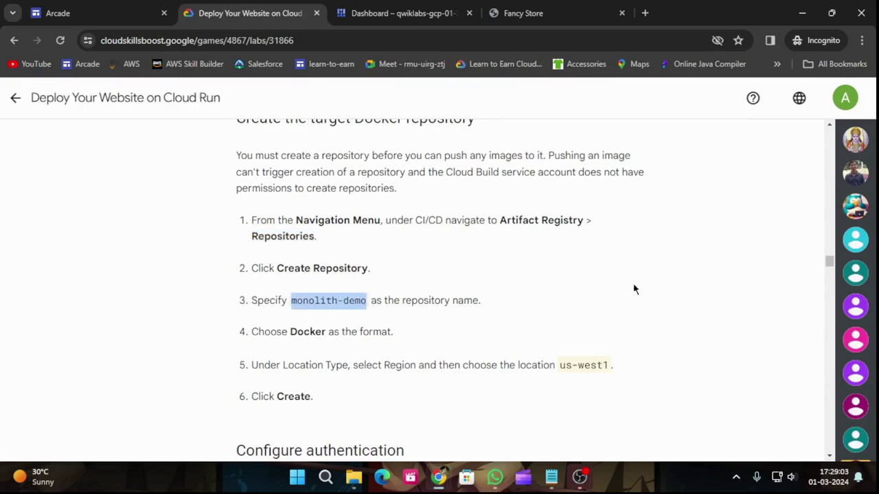
left_click(399, 10)
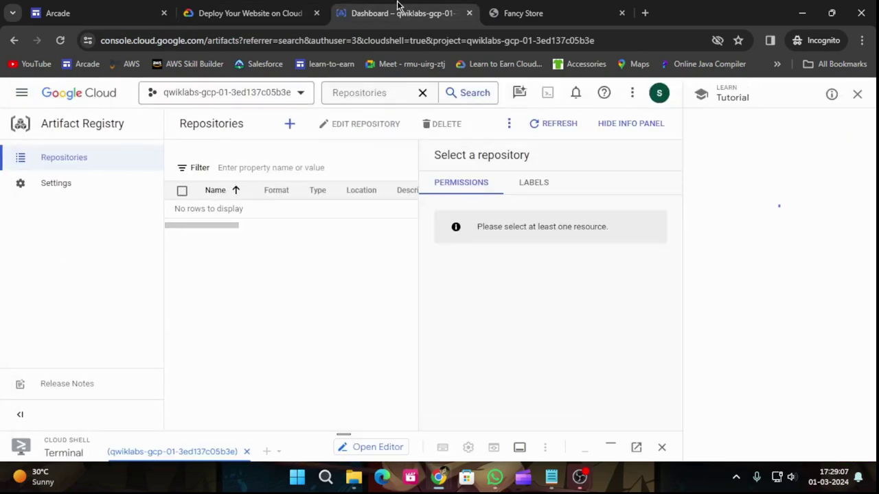
Hide the info and tutorial panels and start a new Artifact Registry repository named monolith-demo
left_click(648, 126)
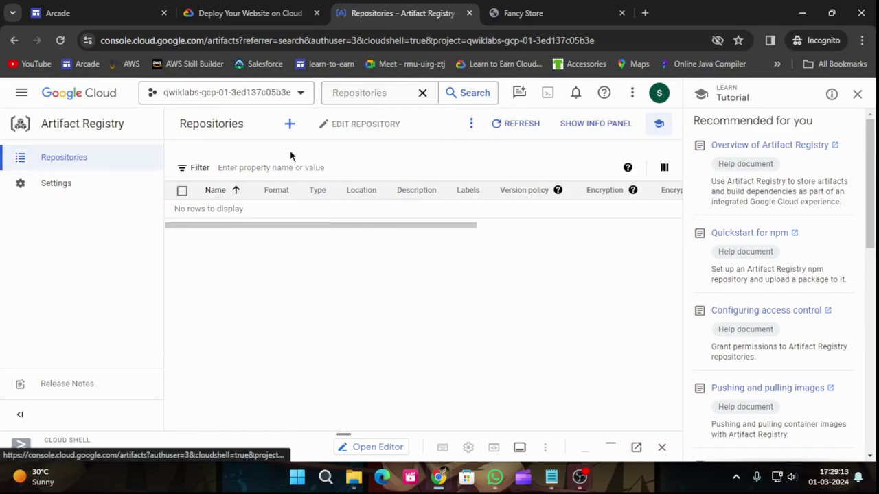
left_click(857, 94)
left_click(327, 123)
left_click(274, 169)
key("ctrl+v")
Set the repository's region to us-west1 (Oregon) and create the repository
scroll(226, 320, "down", 3)
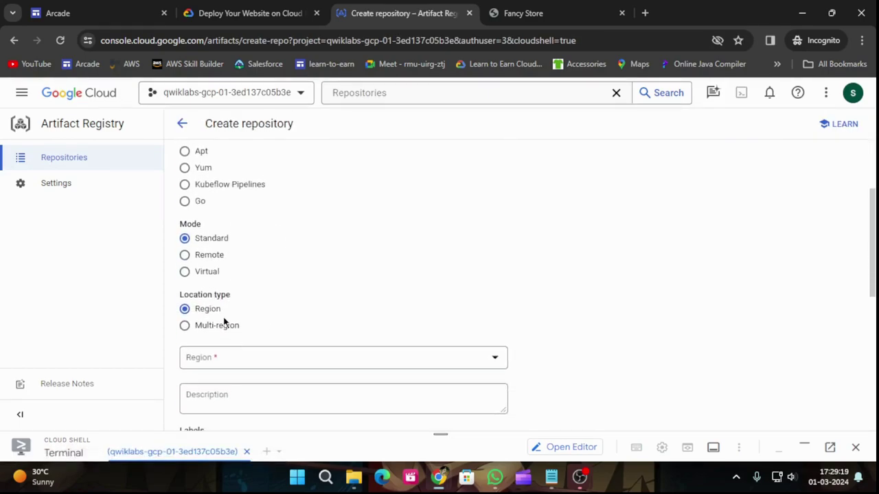
left_click(251, 297)
scroll(287, 269, "down", 2)
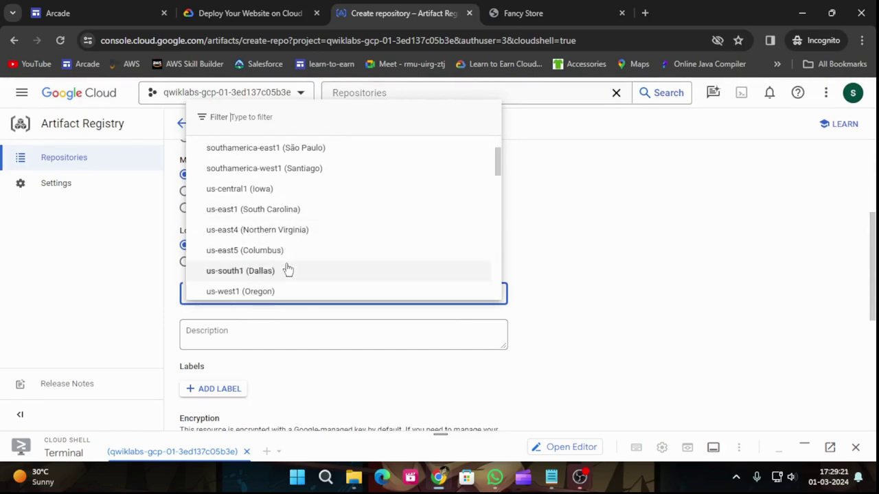
scroll(308, 292, "down", 3)
left_click(245, 227)
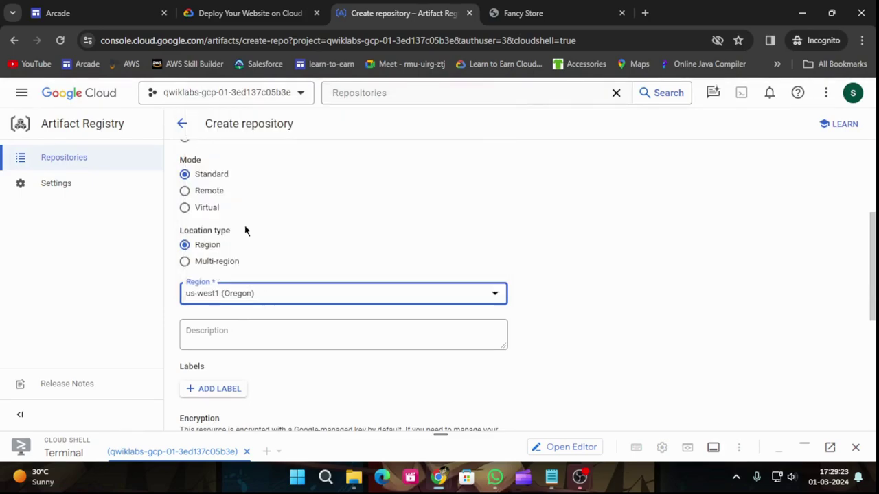
scroll(302, 310, "down", 5)
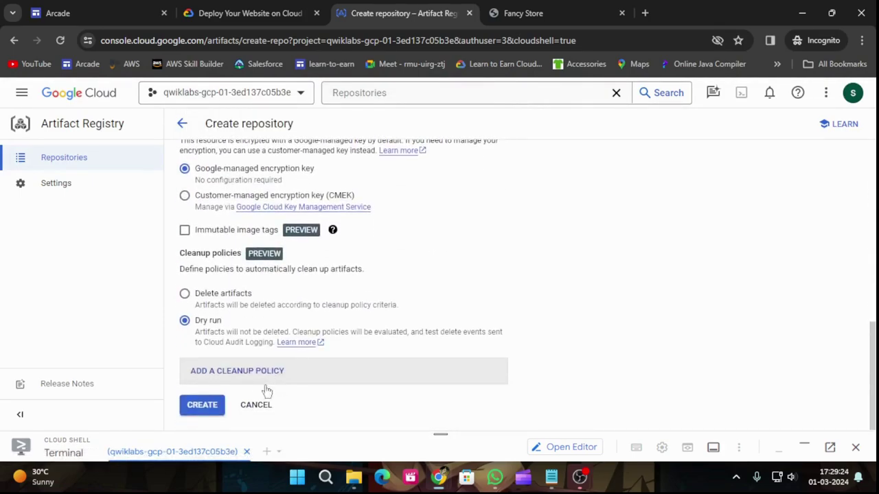
left_click(202, 405)
Copy the "gcloud auth configure-docker" command from the lab's Configure authentication section
left_click(251, 13)
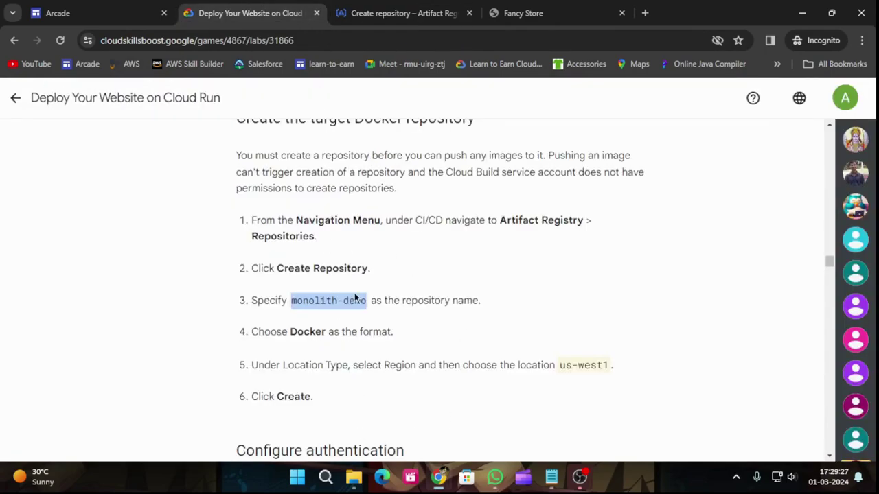
scroll(567, 378, "down", 5)
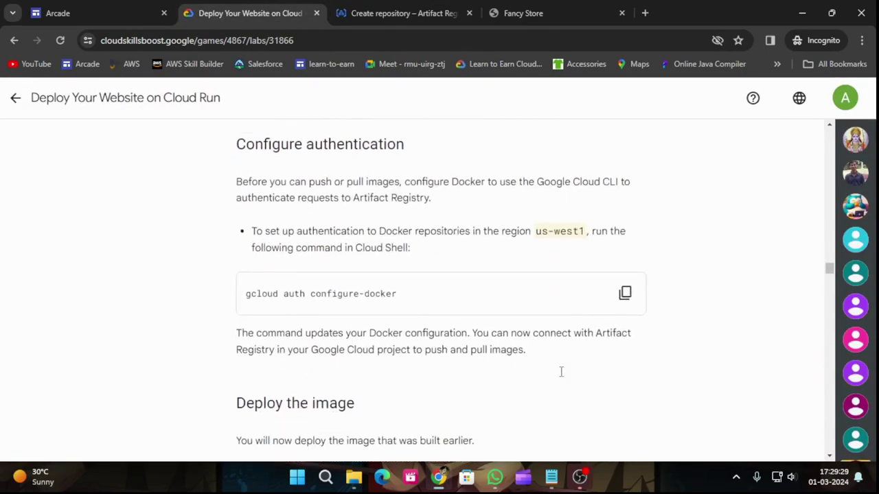
left_click(626, 279)
scroll(522, 295, "down", 1)
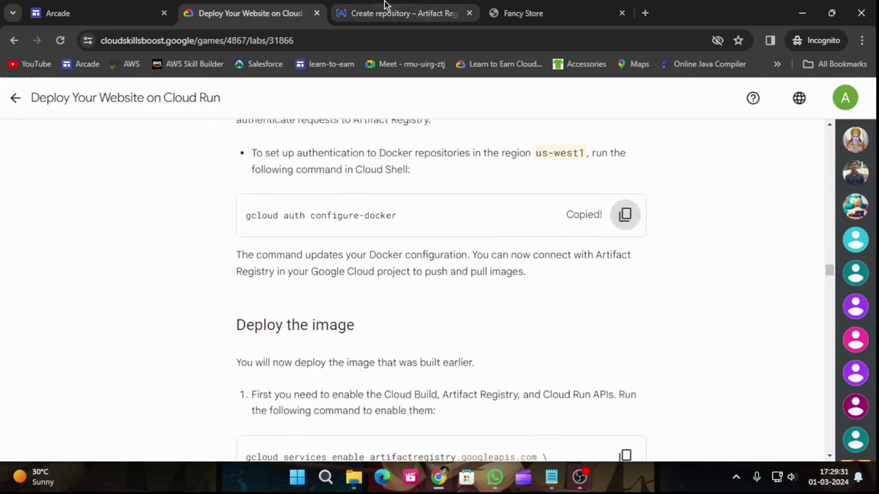
Enlarge the Cloud Shell pane, run "gcloud auth configure-docker" and answer Y to update the Docker configuration
left_click(398, 13)
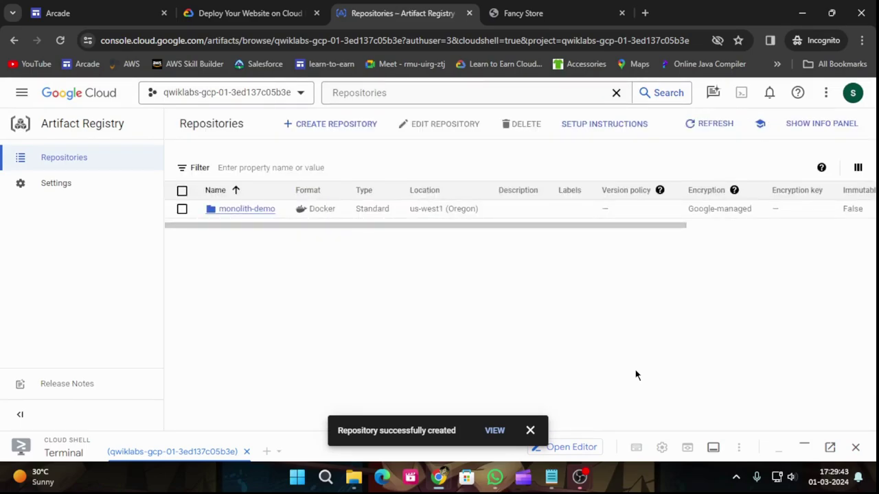
left_click(530, 431)
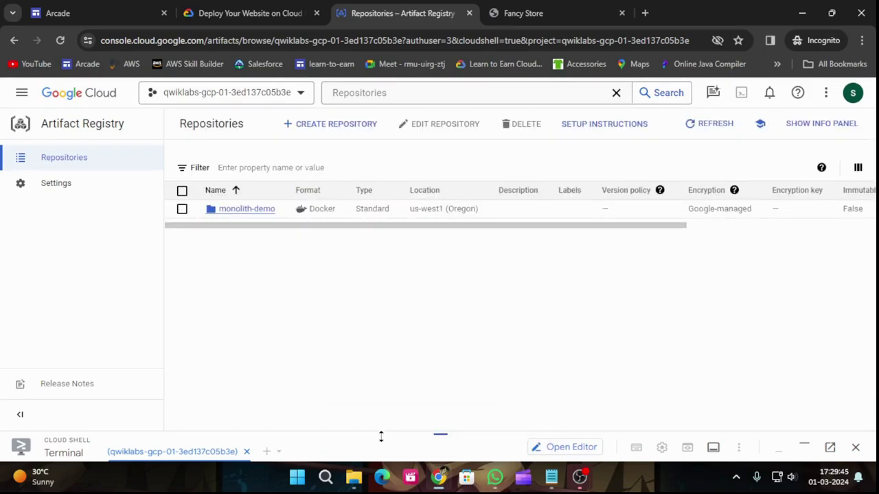
left_click_drag(440, 432, 437, 249)
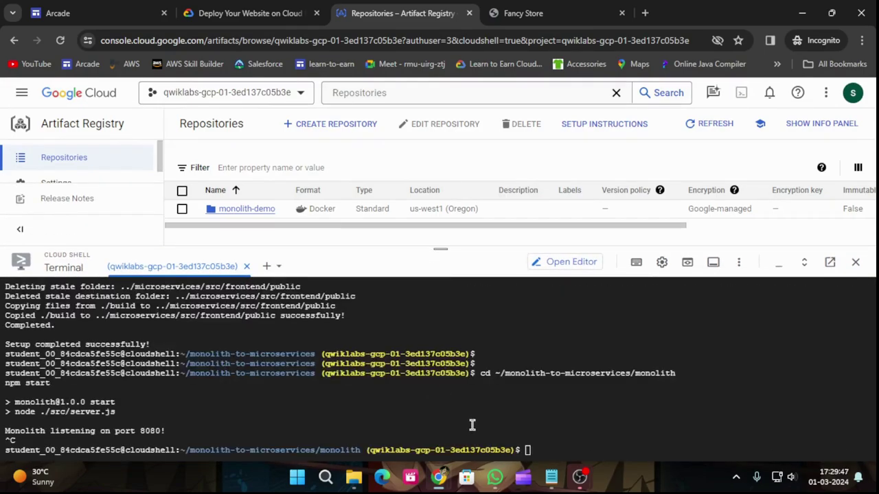
key("ctrl+v")
key("Return")
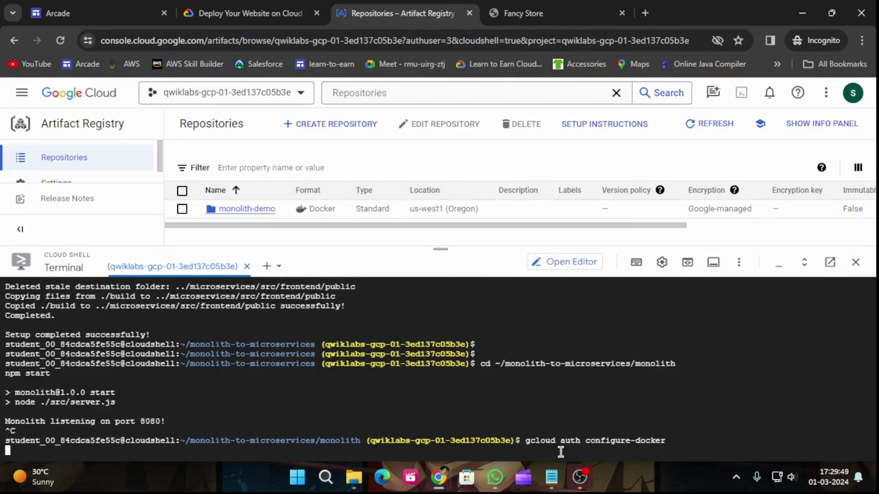
type("Y")
key("Return")
Copy the lab's gcloud services enable command and run it in Cloud Shell for artifactregistry, cloudbuild and run.googleapis.com
left_click(261, 7)
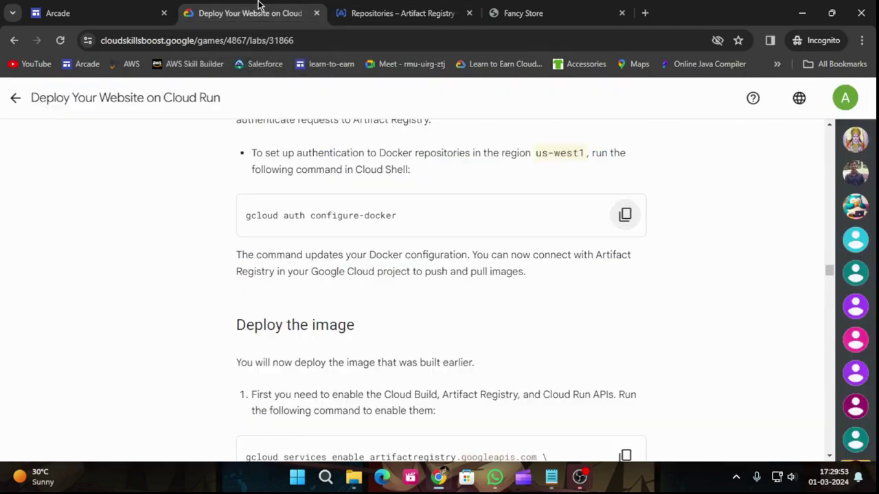
scroll(647, 281, "down", 3)
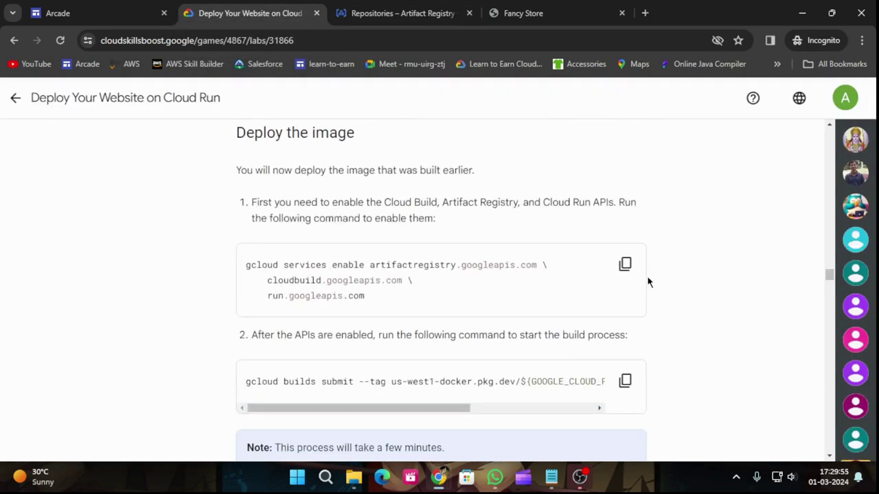
left_click(624, 266)
left_click(417, 7)
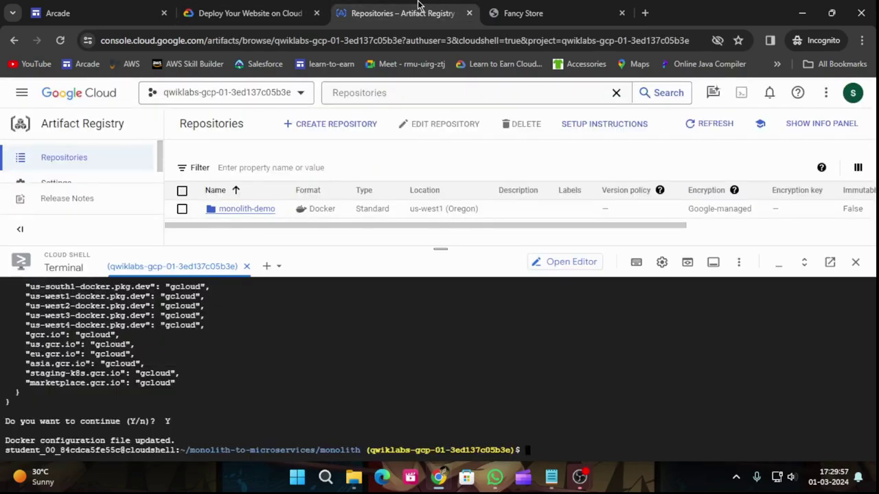
key("ctrl+v")
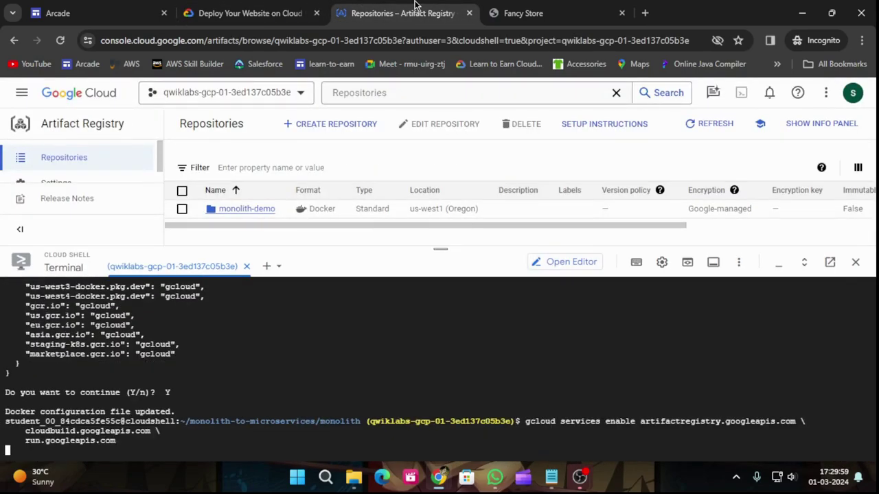
Run the lab's gcloud builds submit command tagged us-west1-docker.pkg.dev/${GOOGLE_CLOUD_PROJECT}/monolith-demo/monolith:1.0.0 in Cloud Shell and return to the lab's build history instructions
left_click(289, 5)
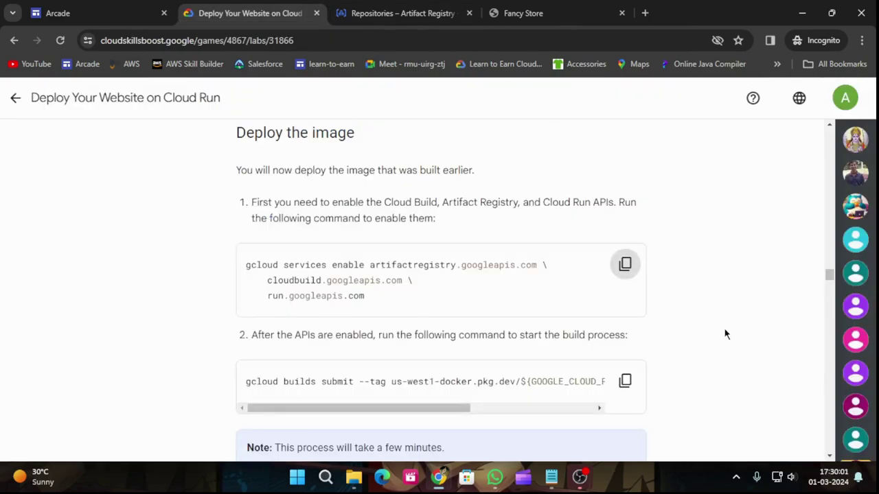
scroll(720, 328, "down", 1)
left_click(625, 316)
left_click(424, 6)
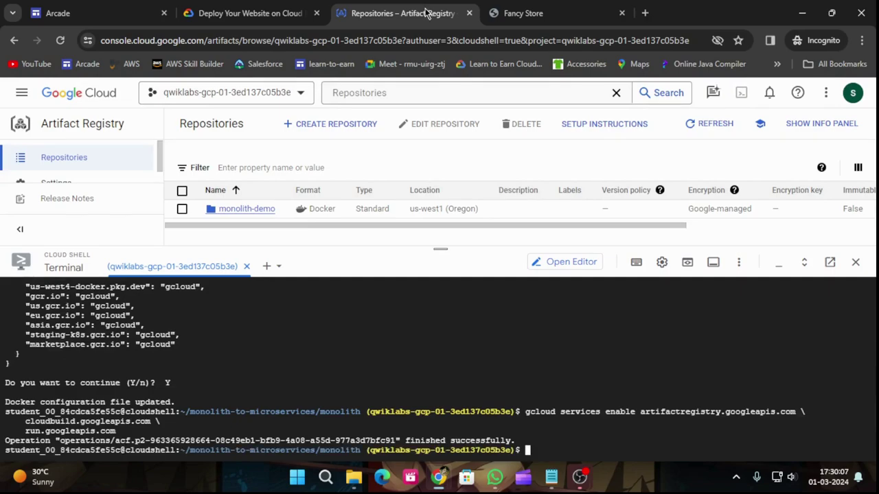
key("ctrl+v")
key("Return")
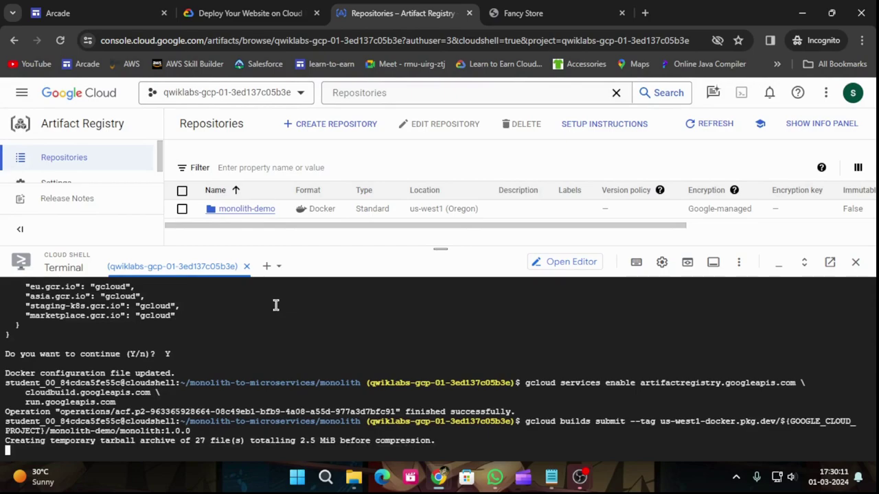
left_click(233, 15)
scroll(665, 341, "down", 5)
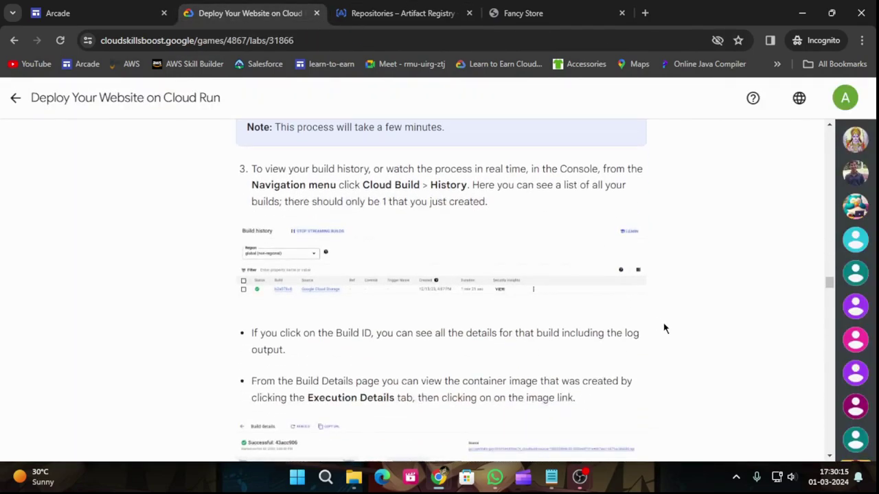
Check the lab progress for Create Docker Container with Google Cloud Build and enlarge the Cloud Shell pane to follow the build
scroll(471, 334, "down", 3)
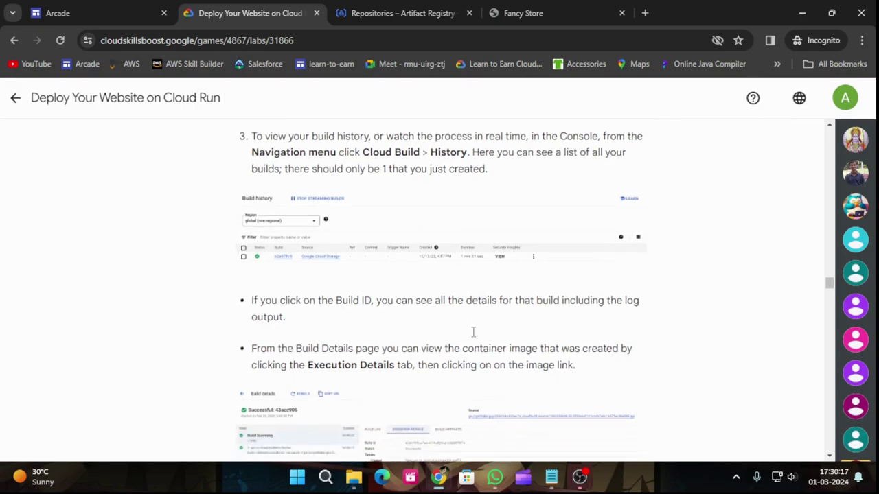
scroll(577, 317, "down", 2)
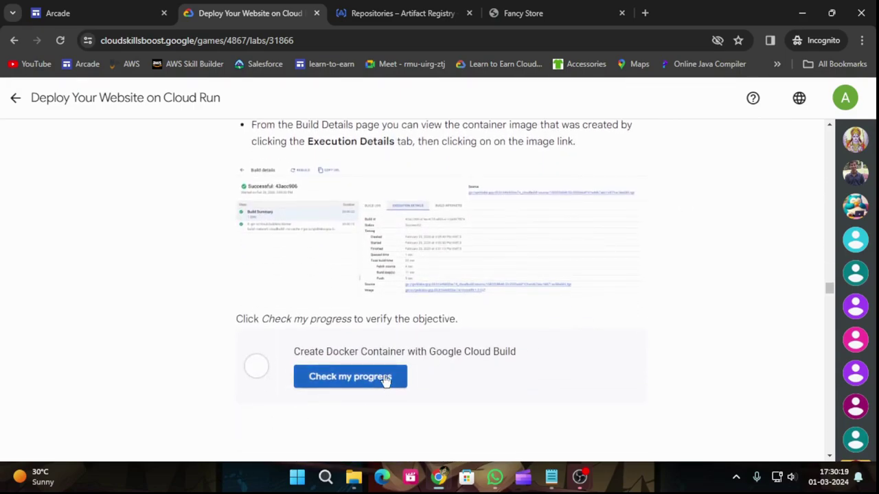
left_click(372, 377)
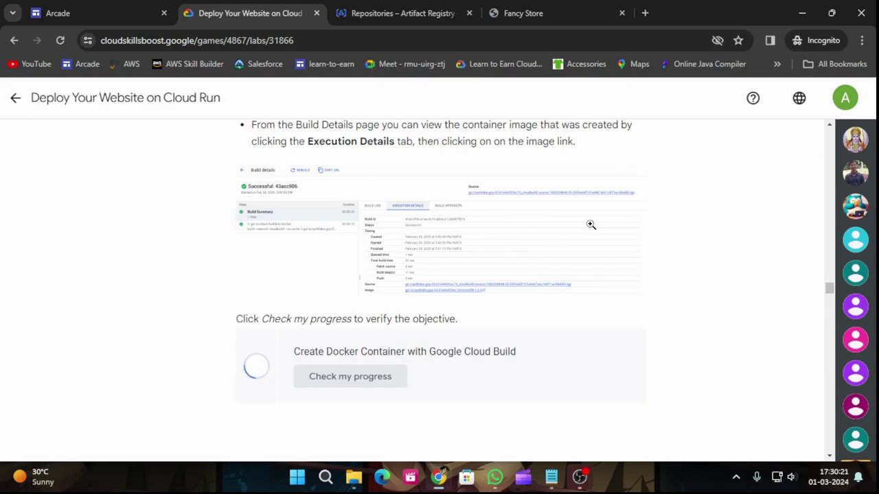
left_click(459, 10)
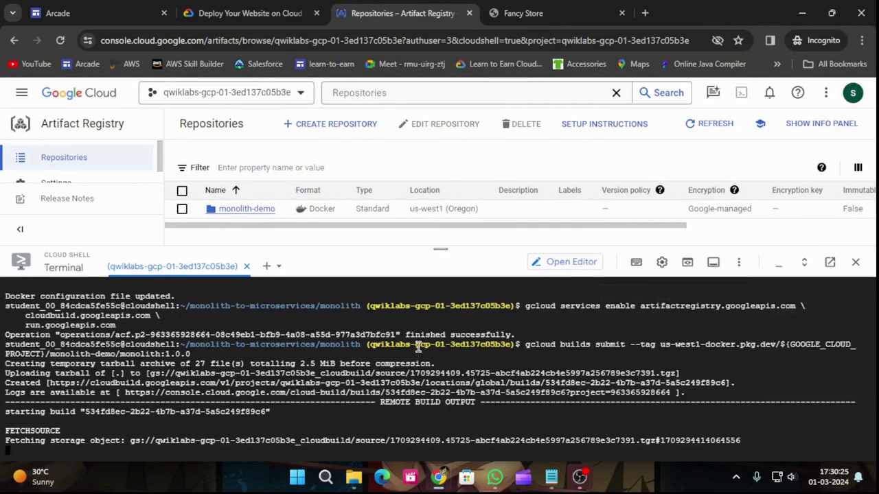
left_click_drag(441, 249, 328, 157)
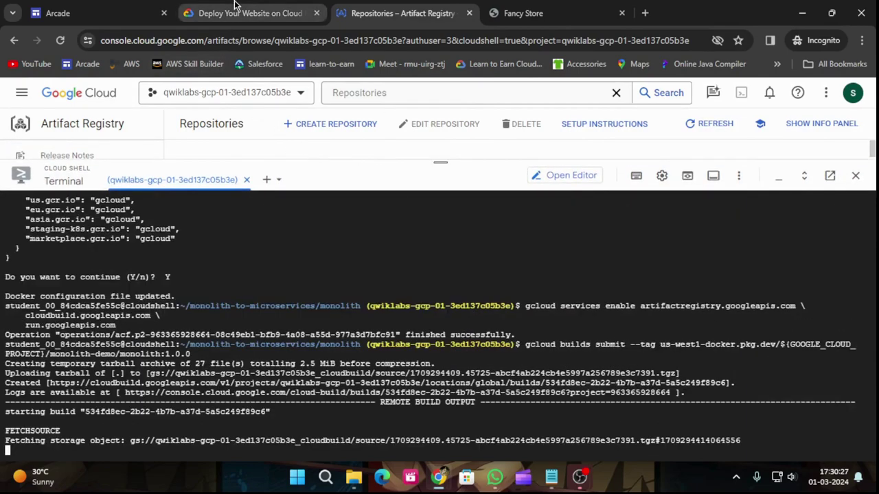
left_click(240, 9)
left_click(388, 8)
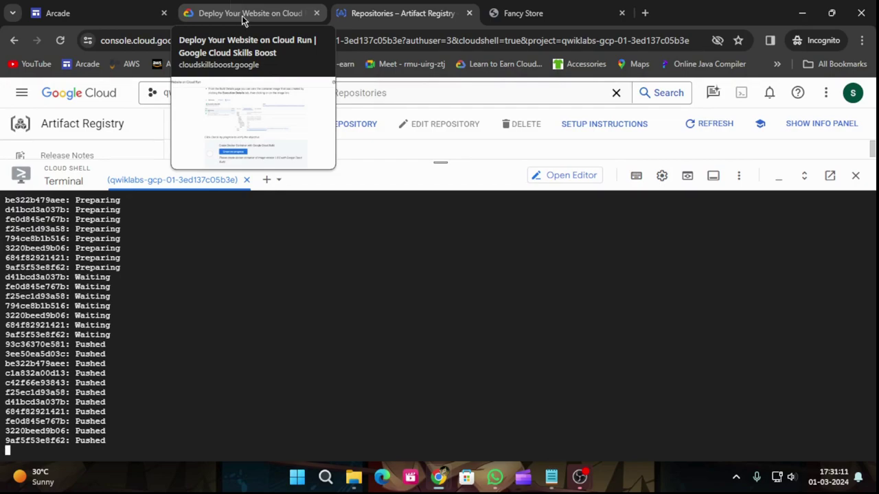
Recheck the Create Docker Container with Google Cloud Build progress and copy Task 3's gcloud run deploy monolith command from the lab
left_click(239, 14)
left_click(392, 366)
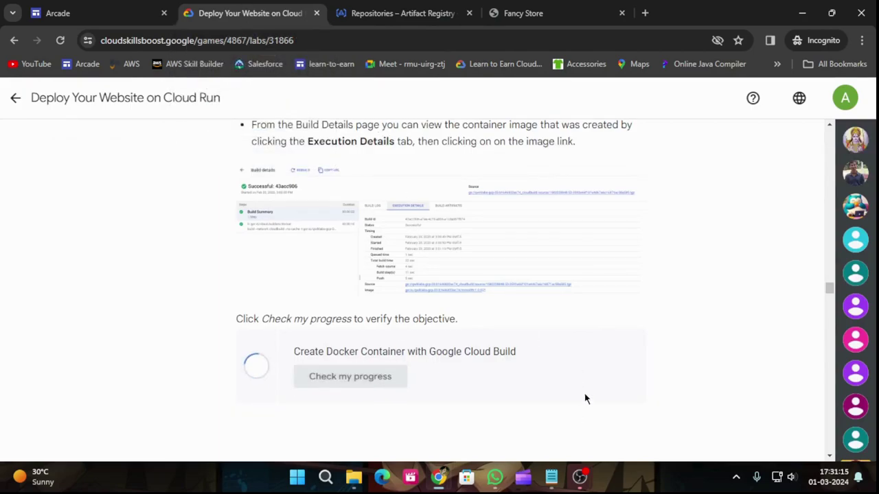
scroll(549, 351, "down", 4)
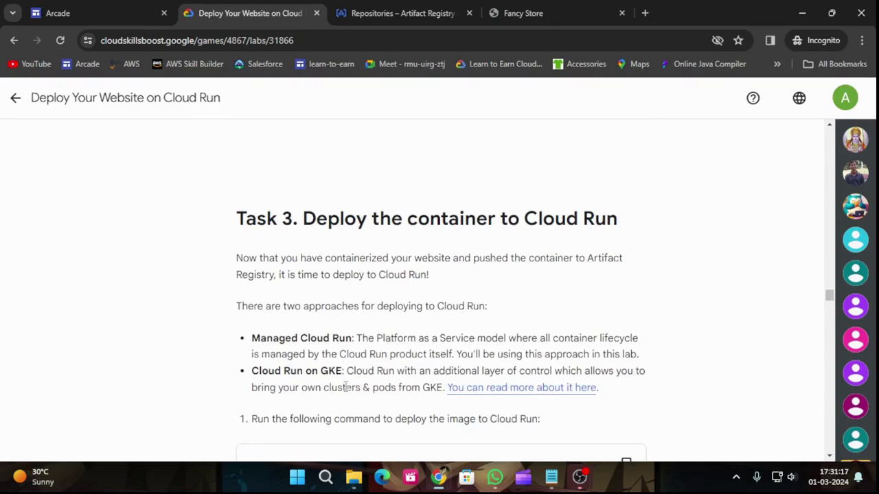
scroll(351, 359, "down", 3)
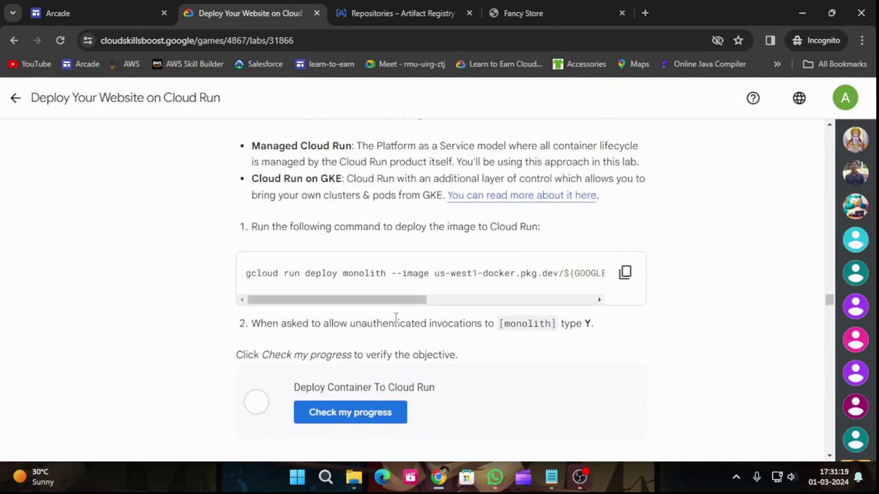
scroll(409, 316, "up", 2)
scroll(623, 337, "down", 1)
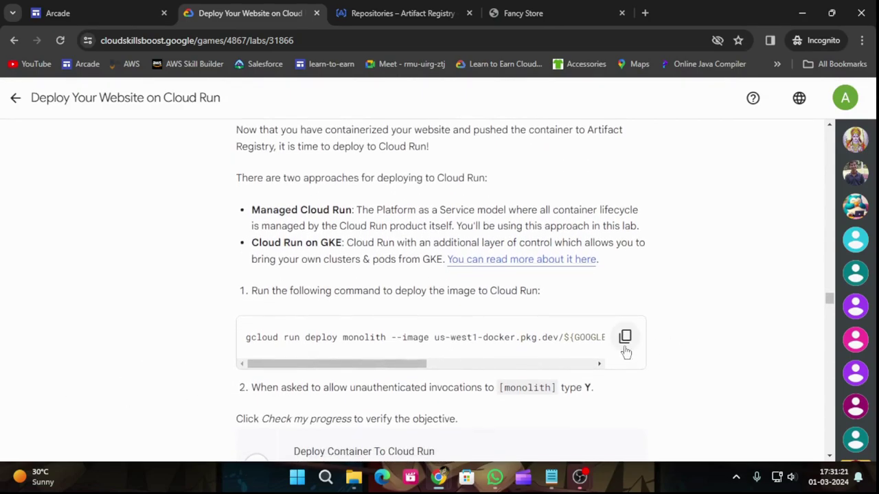
left_click(625, 347)
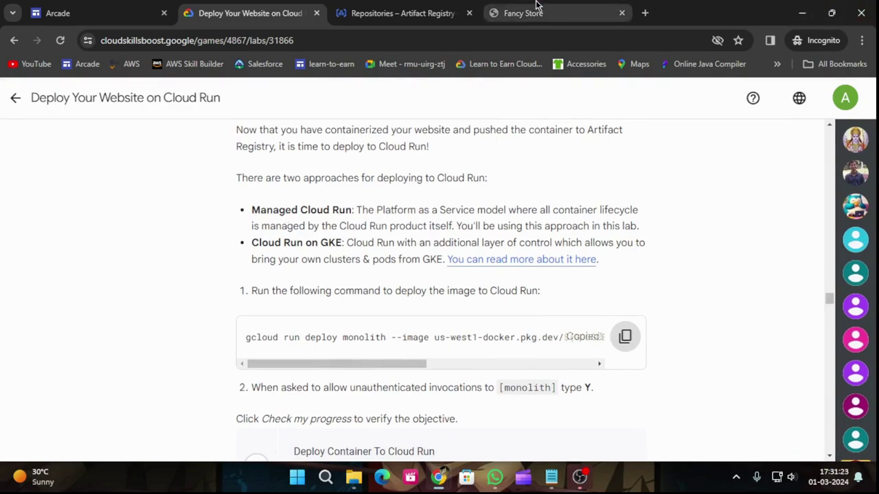
Enter the copied gcloud run deploy command for monolith:1.0.0 with region us-west1 in Cloud Shell once the build is done
left_click(384, 10)
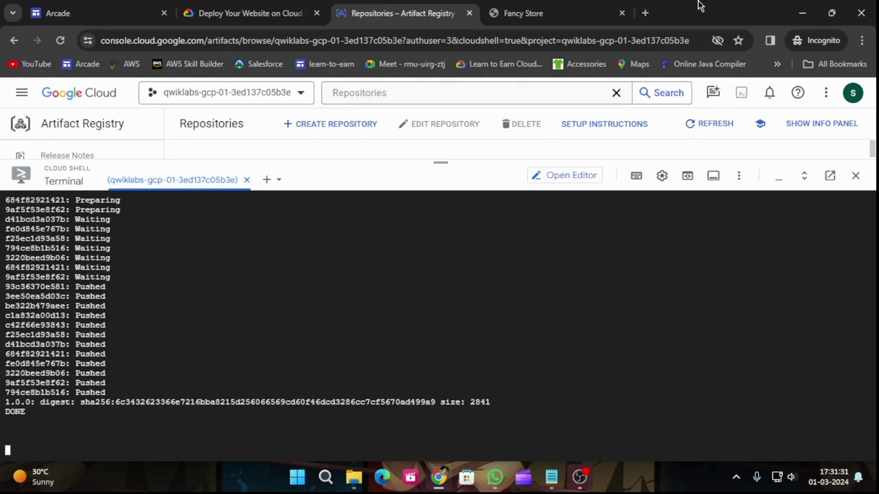
left_click(206, 12)
scroll(454, 313, "up", 3)
scroll(455, 313, "up", 10)
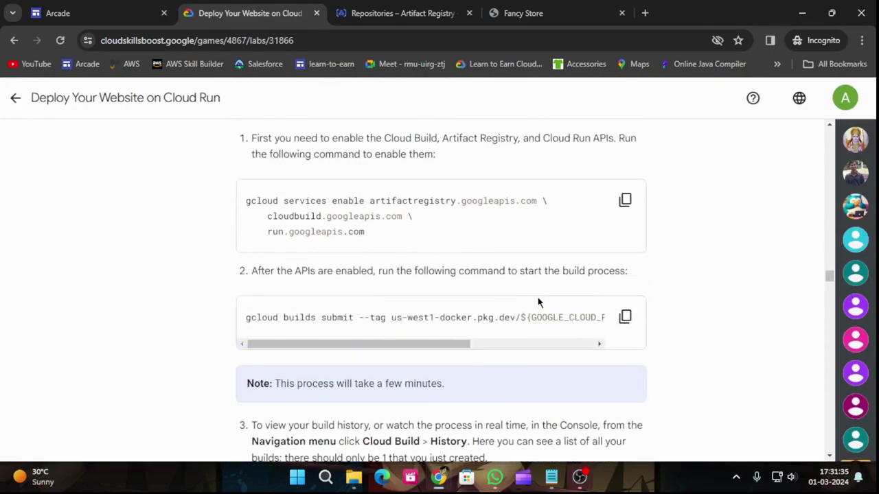
scroll(551, 291, "down", 2)
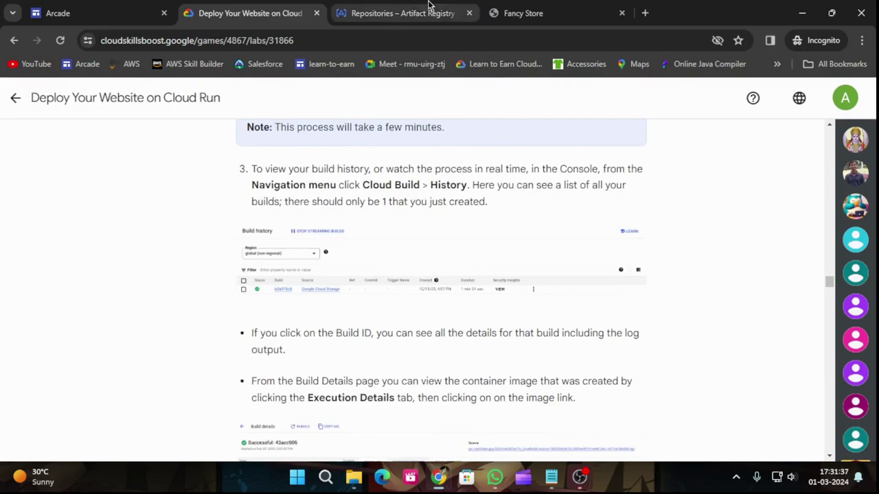
left_click(414, 13)
key("ctrl+v")
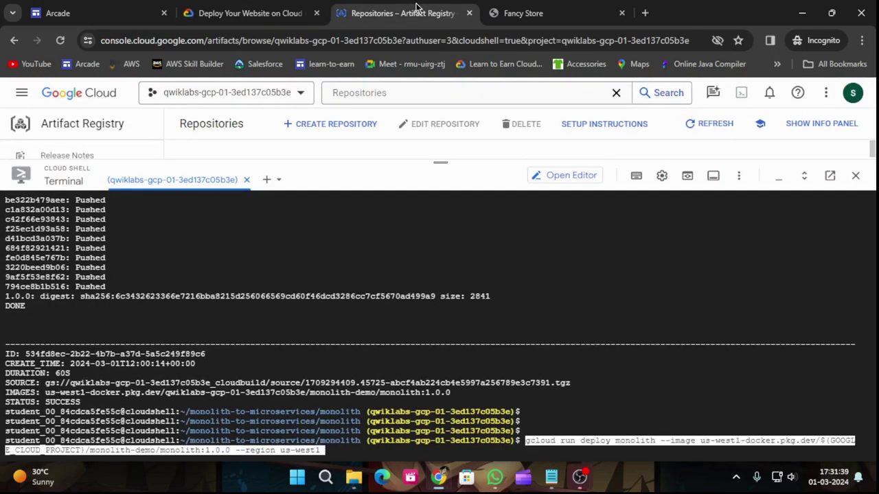
Check the lab's Deploy Container To Cloud Run progress and answer y in Cloud Shell to allow unauthenticated invocations to monolith
left_click(300, 13)
scroll(616, 314, "down", 15)
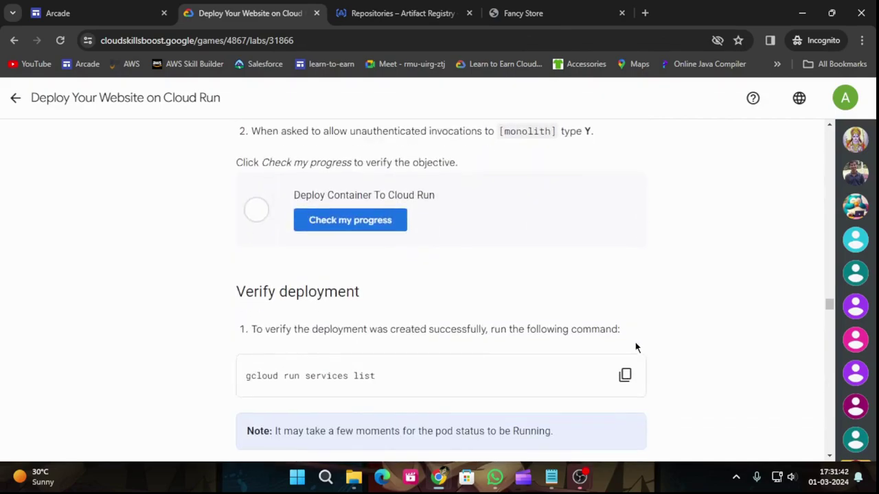
left_click(381, 225)
left_click(357, 5)
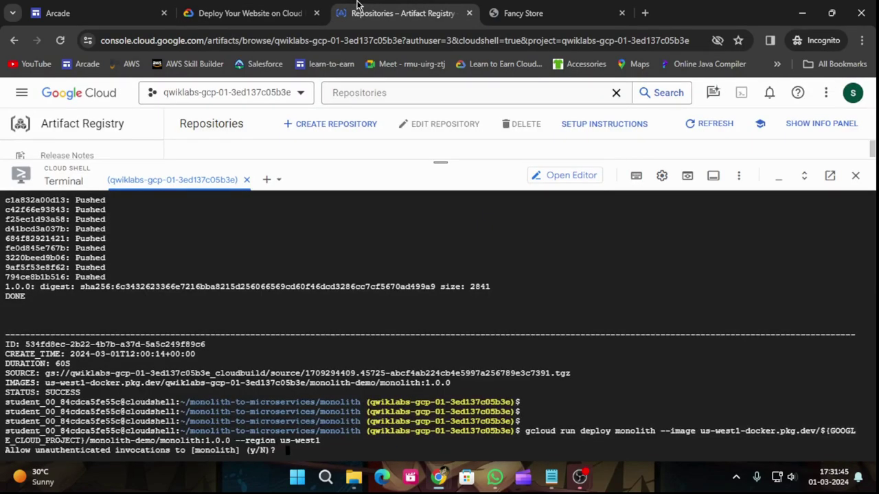
type("y")
key("Return")
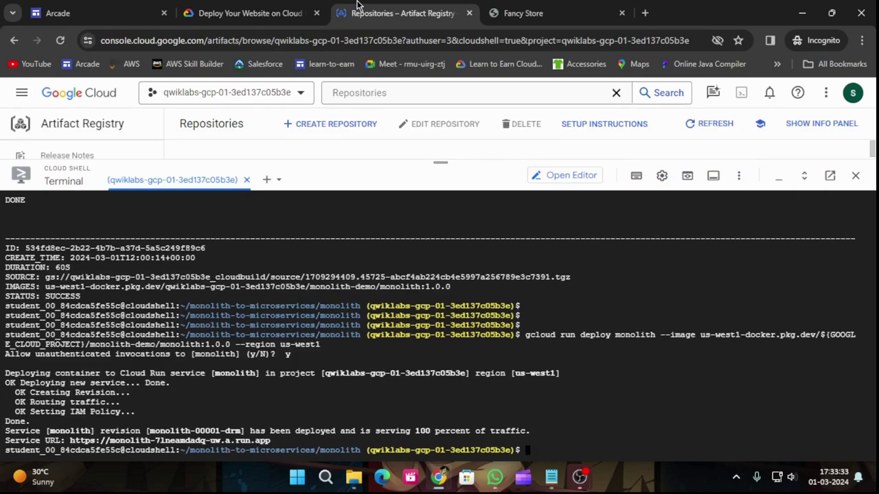
Run the gcloud run deploy monolith command again in Cloud Shell and recheck the lab's Deploy Container To Cloud Run progress
key("ctrl+v")
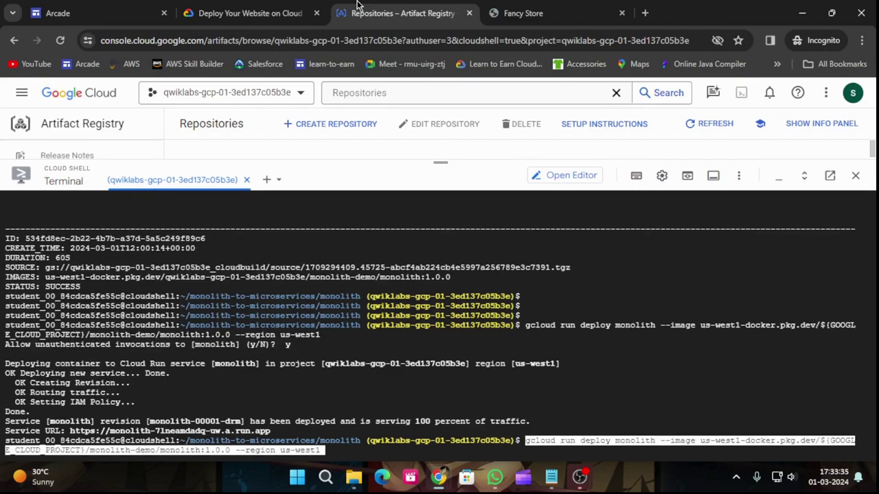
key("Return")
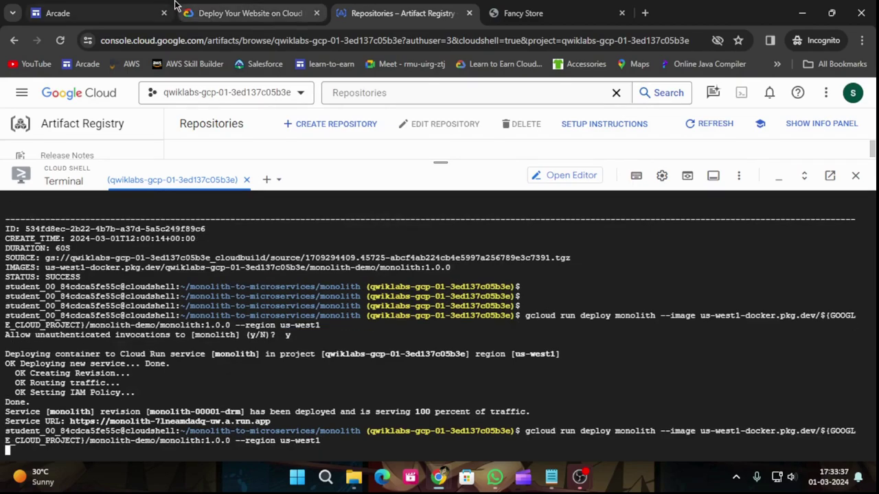
left_click(251, 13)
scroll(539, 284, "up", 2)
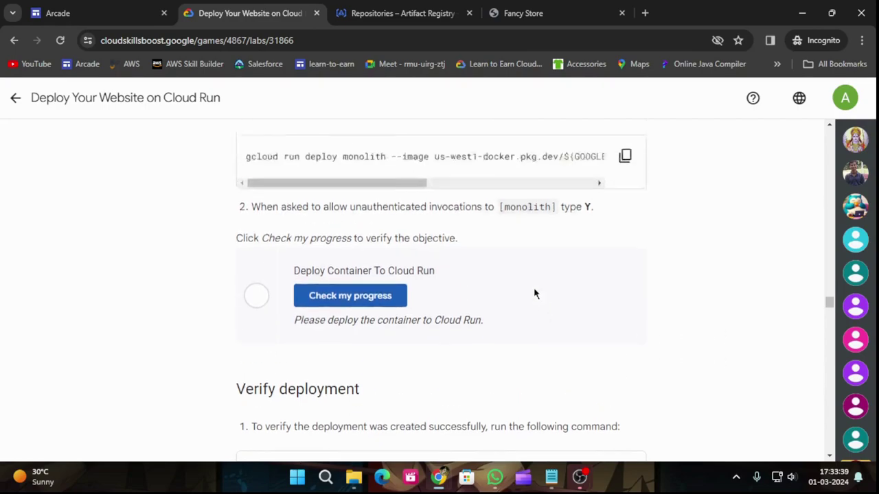
left_click(366, 352)
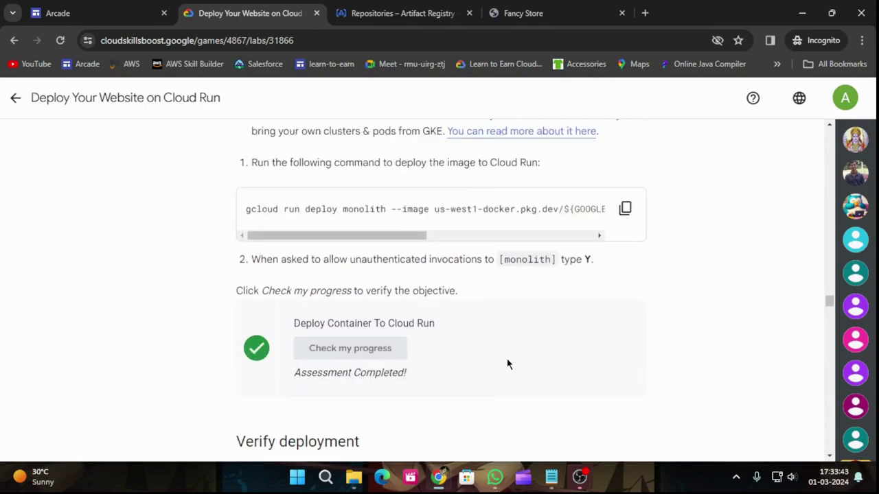
Abort the repeated monolith deployment running in Cloud Shell
scroll(522, 352, "down", 3)
left_click(396, 6)
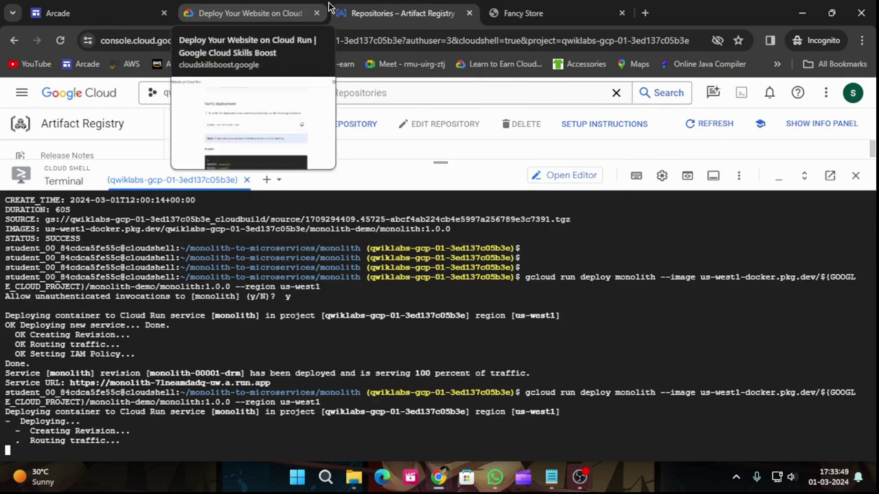
key("ctrl+c")
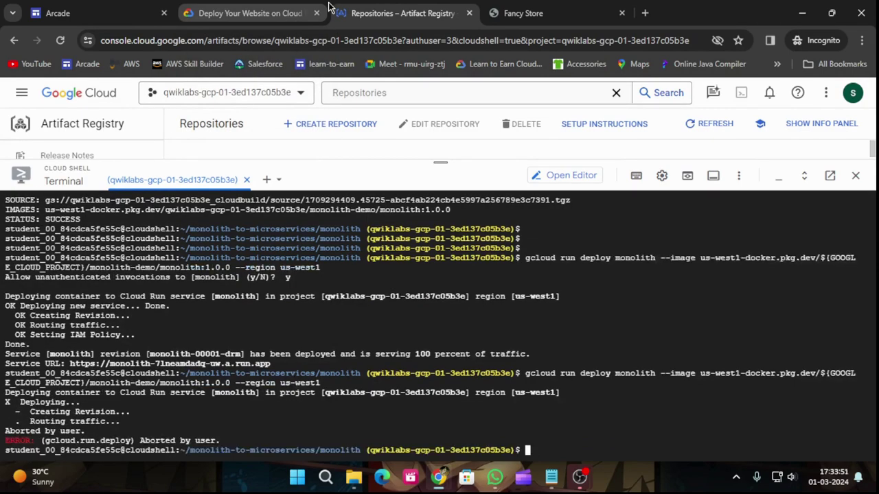
Copy the "gcloud run services list" command from the lab's Verify deployment section and run it in Cloud Shell
left_click(289, 8)
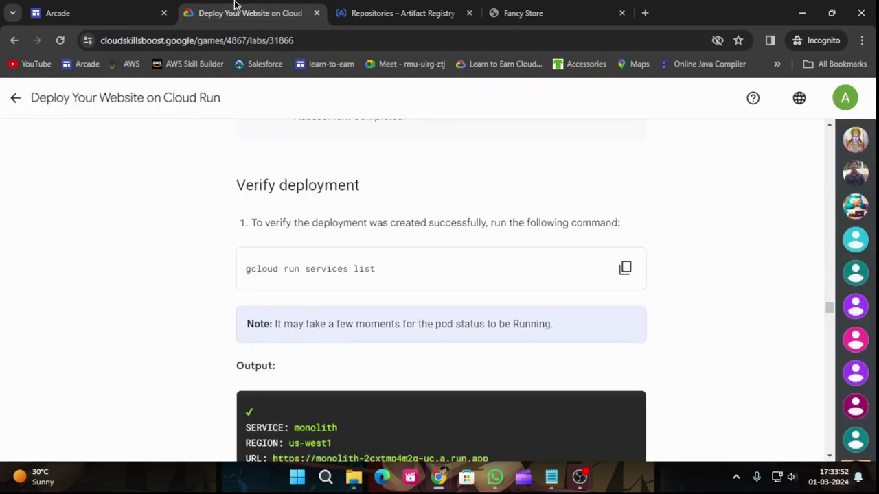
left_click(625, 268)
left_click(388, 8)
key("ctrl+v")
key("Return")
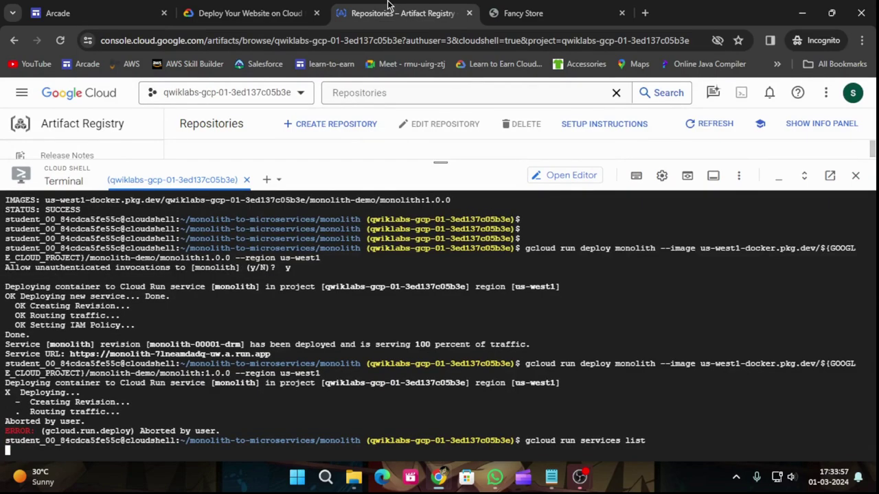
Copy Task 4's gcloud run deploy monolith command and run it in Cloud Shell with region us-west1 and concurrency 1
left_click(233, 12)
scroll(526, 333, "down", 3)
scroll(526, 332, "down", 5)
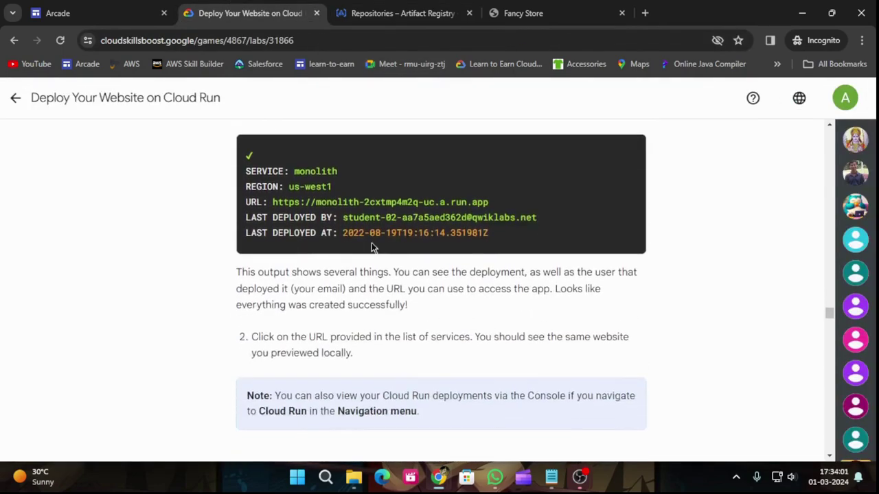
scroll(485, 312, "down", 4)
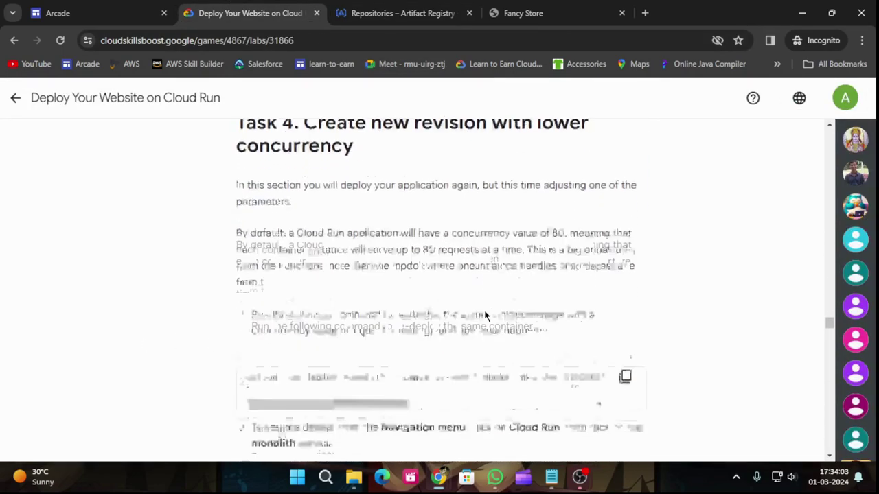
left_click(625, 286)
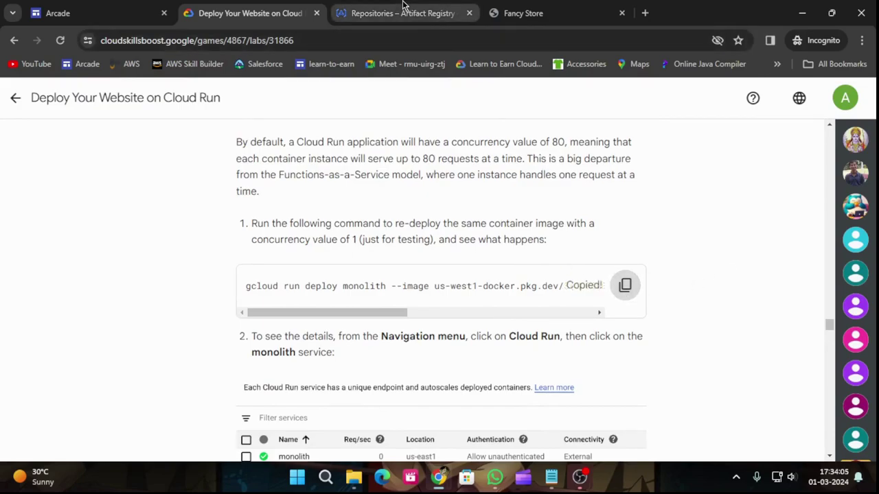
left_click(402, 12)
key("ctrl+v")
key("Return")
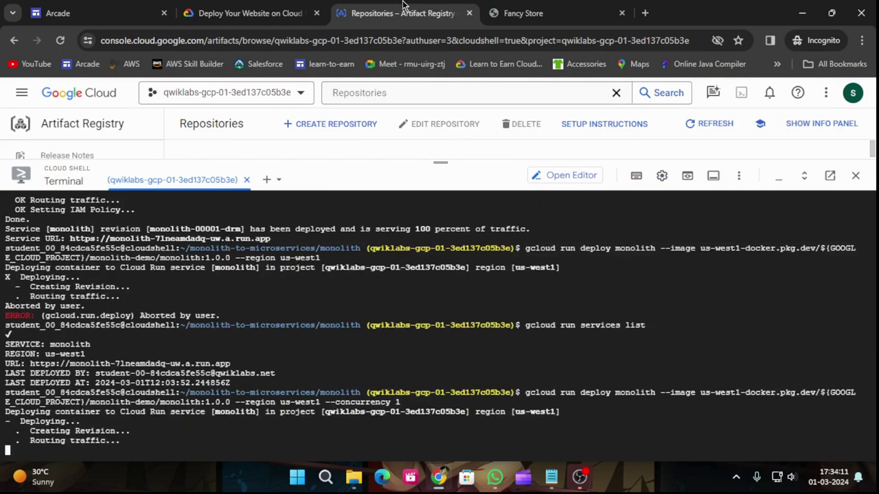
Review the lab's revision instructions, check the Create new revision with lower concurrency progress and return to Cloud Shell
left_click(215, 5)
scroll(589, 334, "down", 2)
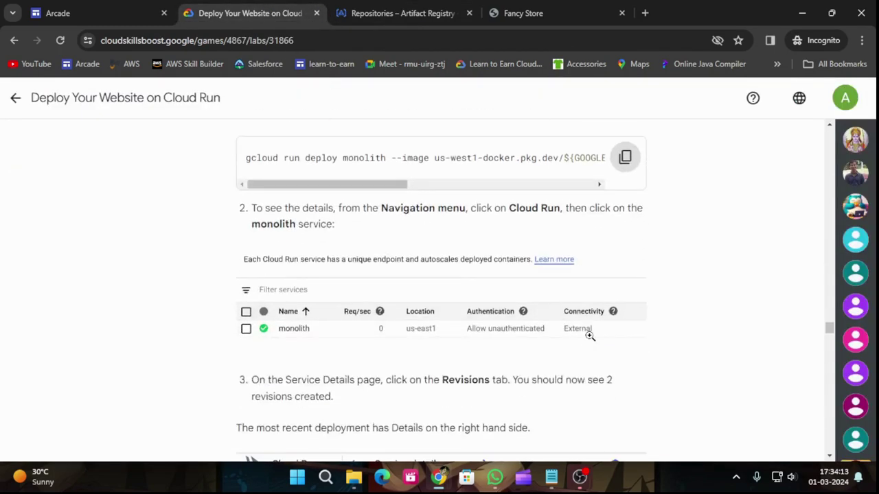
scroll(368, 321, "down", 2)
scroll(367, 321, "down", 6)
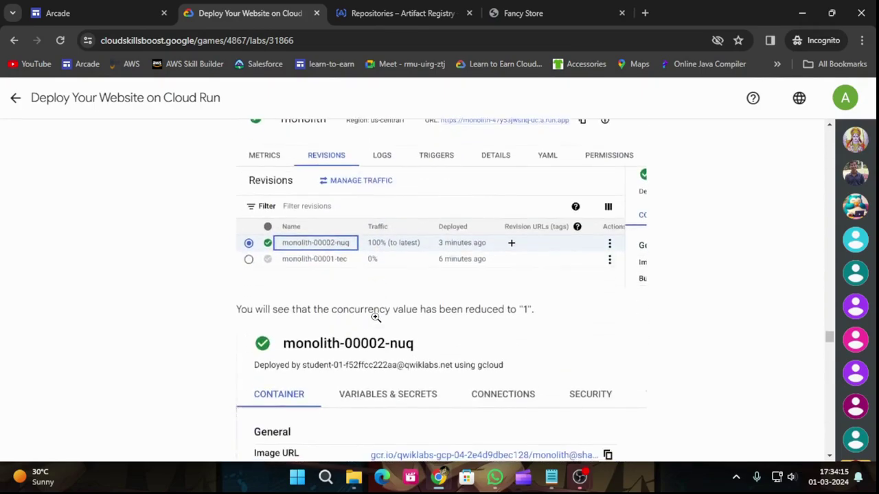
scroll(375, 318, "down", 5)
scroll(371, 312, "up", 6)
scroll(363, 302, "up", 8)
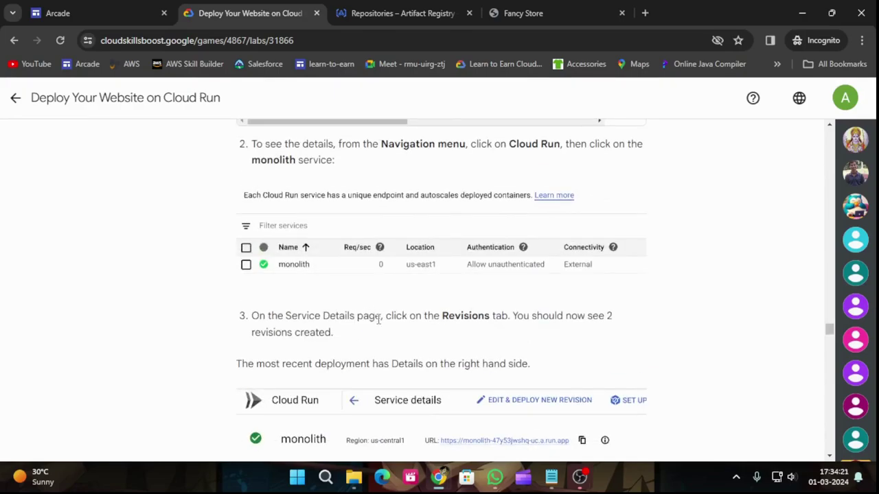
scroll(377, 319, "down", 12)
left_click(382, 327)
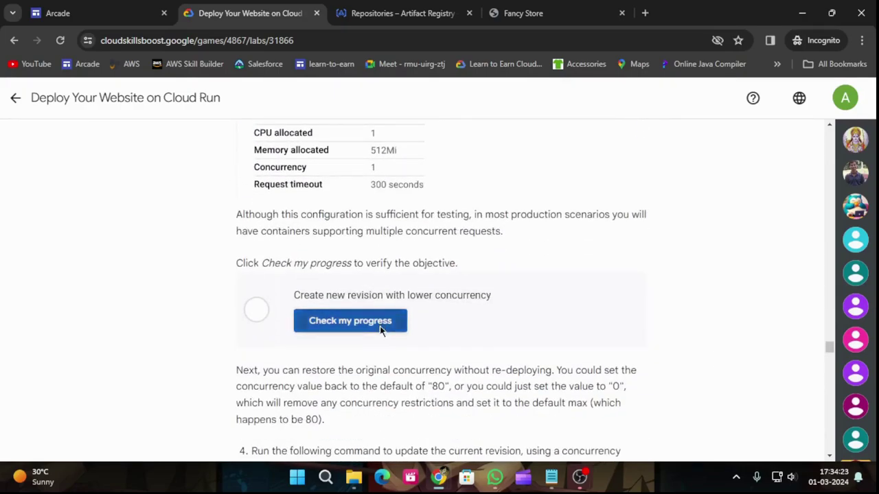
left_click(378, 8)
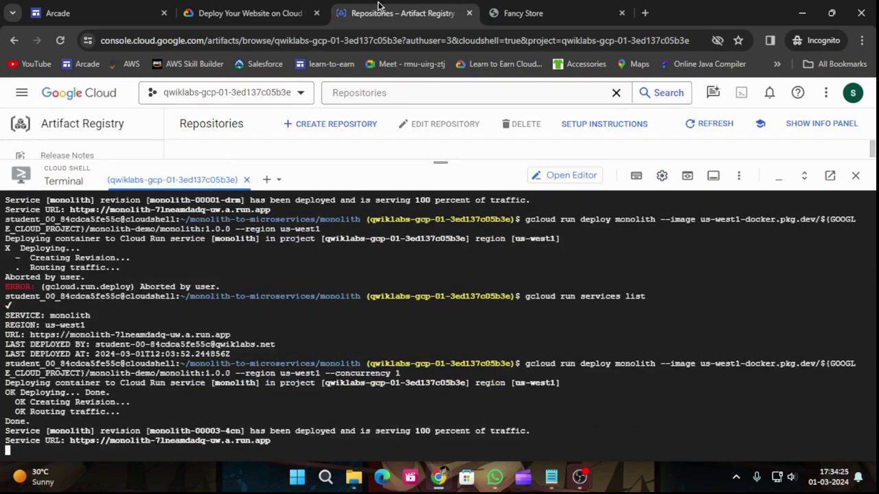
Return to the lab and check the Create new revision with lower concurrency progress again until it is assessed
left_click(309, 6)
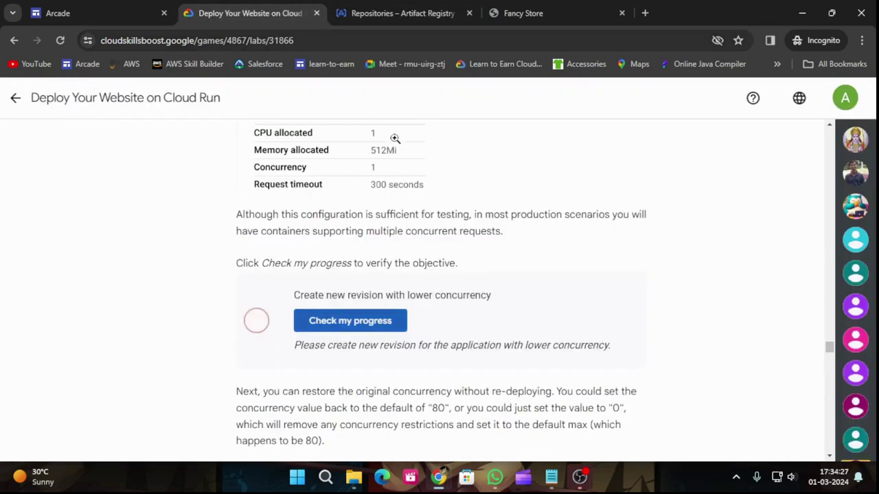
left_click(350, 321)
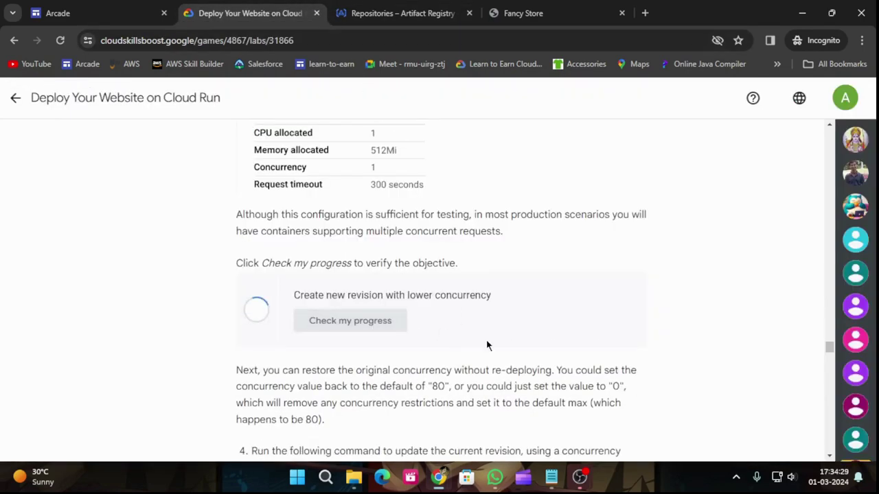
left_click(362, 326)
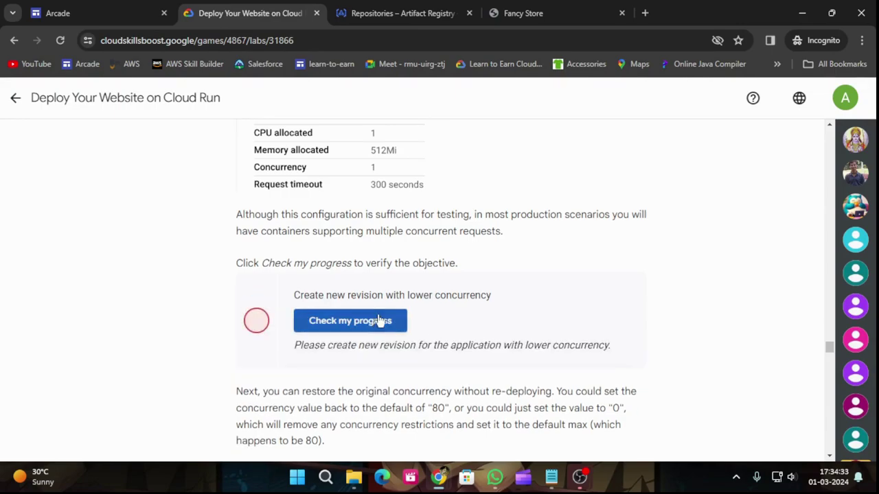
left_click(379, 321)
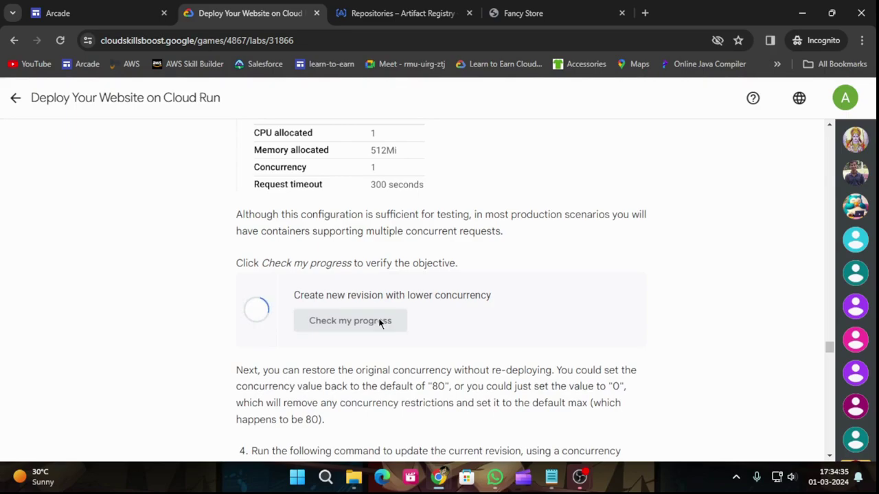
Copy the lab's gcloud run deploy monolith command with concurrency 80 and run it in Cloud Shell
scroll(382, 322, "down", 3)
scroll(386, 323, "down", 3)
scroll(652, 319, "up", 3)
left_click(625, 342)
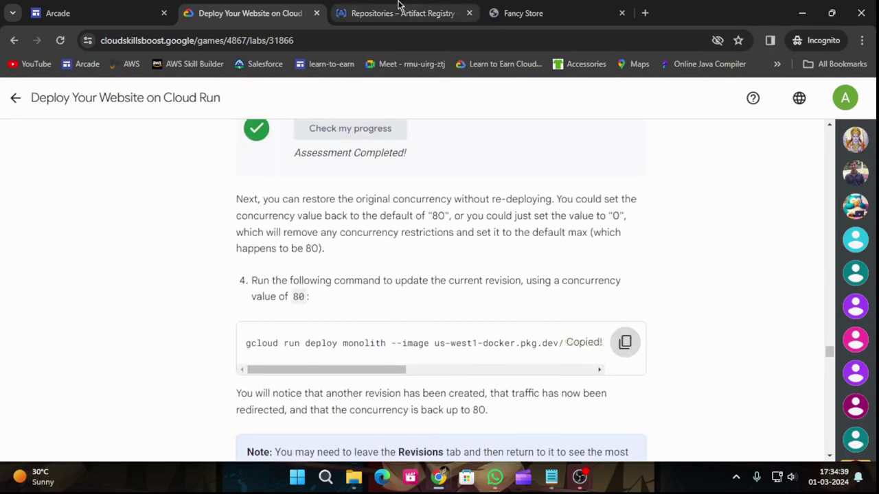
left_click(400, 12)
key("ctrl+v")
key("Return")
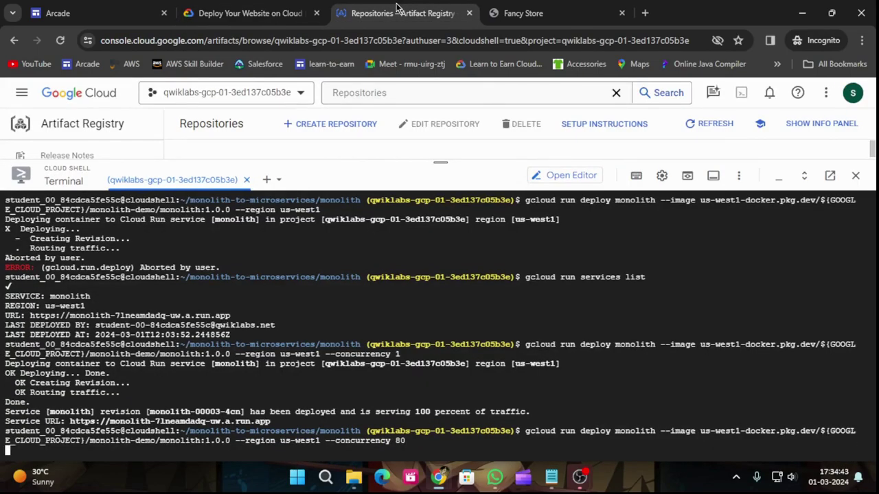
Copy Task 5's commands that enter react-app/src/pages/Home and rename index.js.new to index.js, and run them in Cloud Shell
left_click(261, 15)
scroll(571, 384, "down", 5)
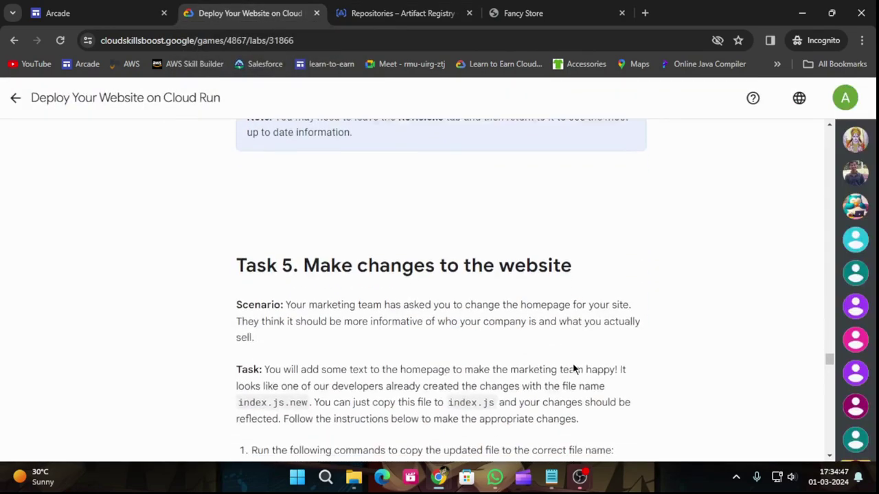
scroll(574, 368, "down", 3)
left_click(625, 320)
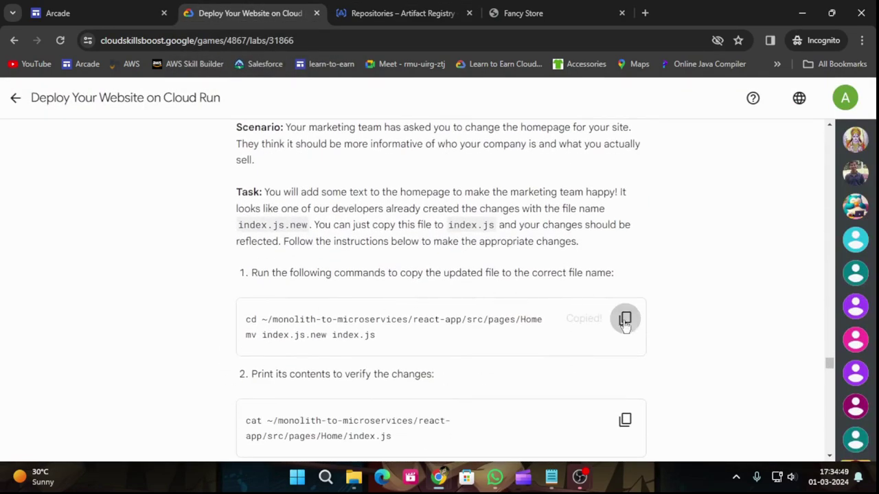
scroll(482, 340, "up", 3)
scroll(482, 339, "down", 7)
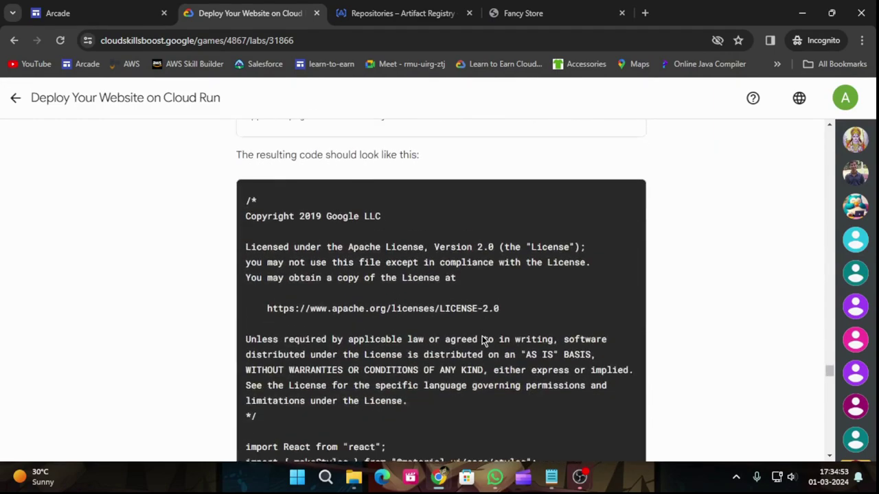
scroll(482, 340, "down", 12)
scroll(482, 345, "down", 8)
scroll(495, 381, "up", 15)
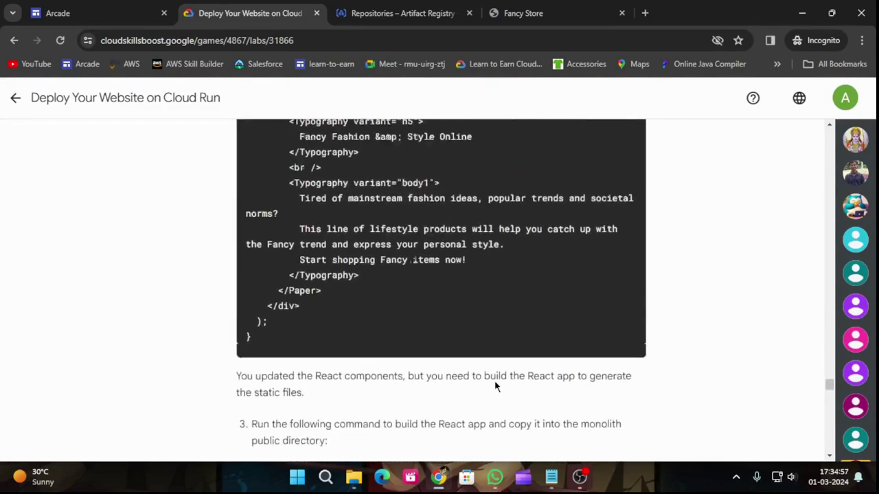
left_click(371, 7)
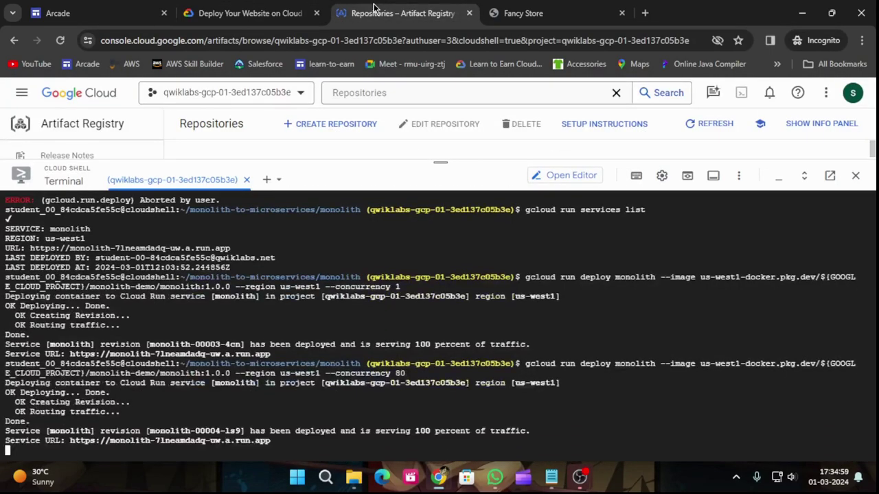
key("ctrl+v")
key("Return")
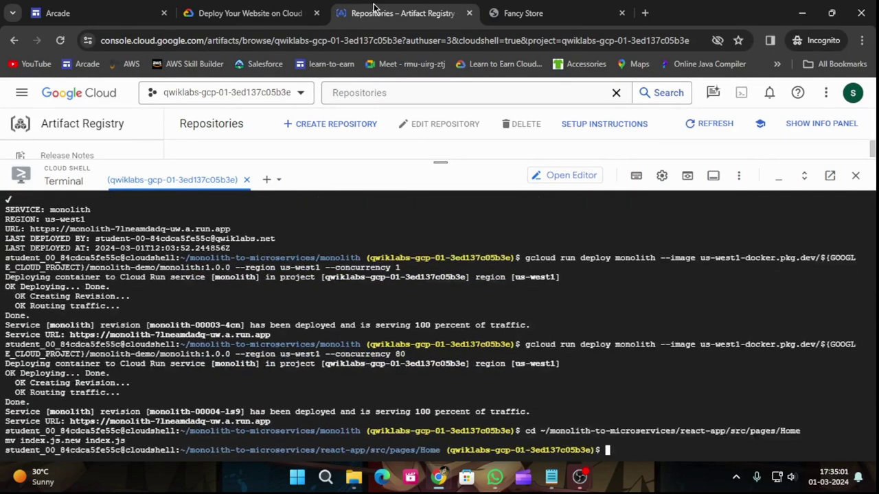
Copy the lab's cat command for ~/monolith-to-microservices/react-app/src/pages/Home/index.js and run it in Cloud Shell to print the file
left_click(251, 10)
scroll(546, 269, "down", 3)
left_click(624, 292)
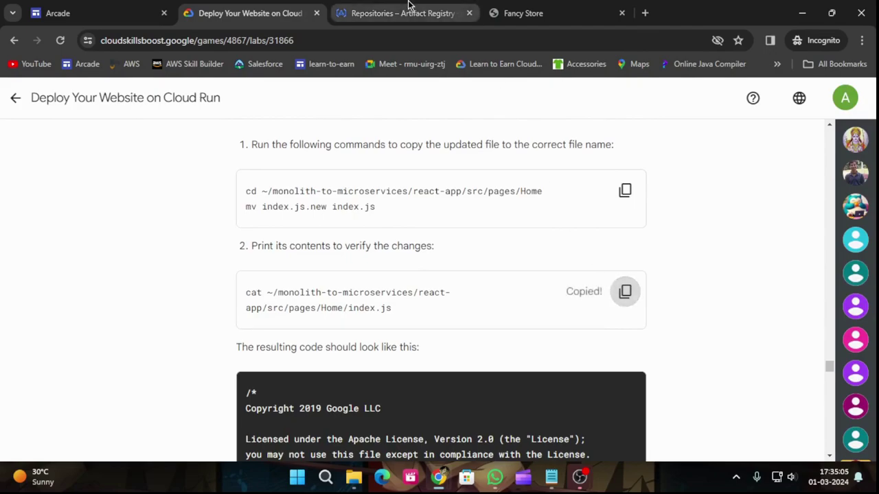
left_click(405, 13)
key("ctrl+v")
key("Return")
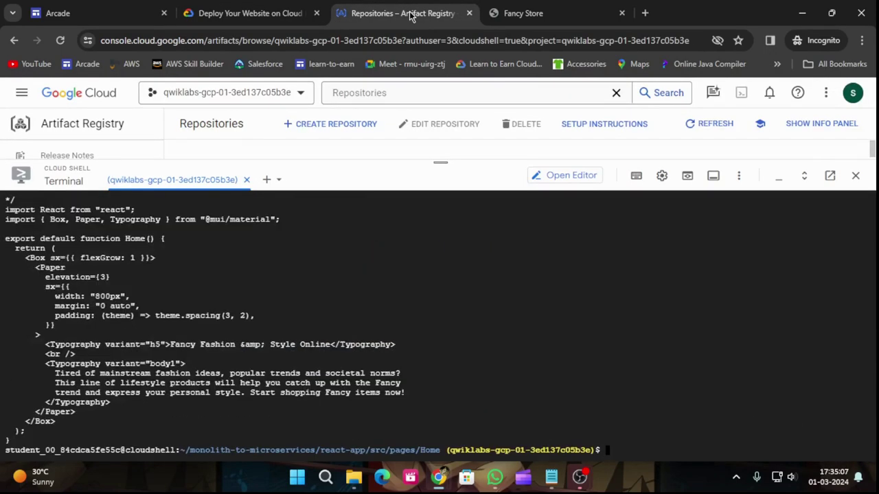
Copy the lab's React build commands and run npm run build:monolith from ~/monolith-to-microservices/react-app in Cloud Shell
left_click(266, 7)
scroll(524, 245, "down", 12)
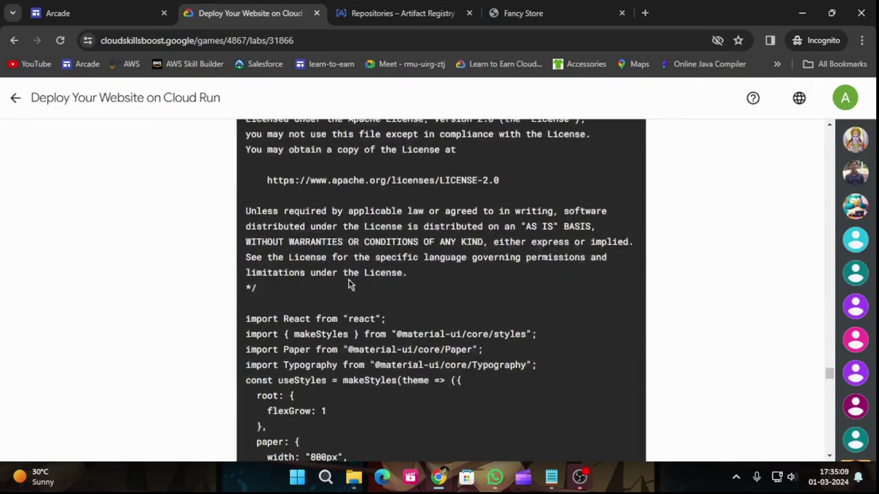
scroll(521, 302, "down", 5)
left_click(631, 206)
left_click(357, 7)
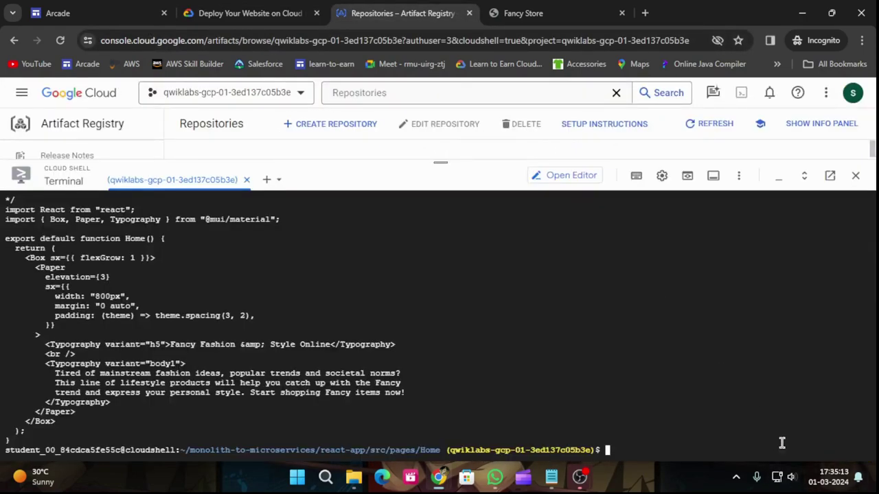
key("ctrl+v")
key("Return")
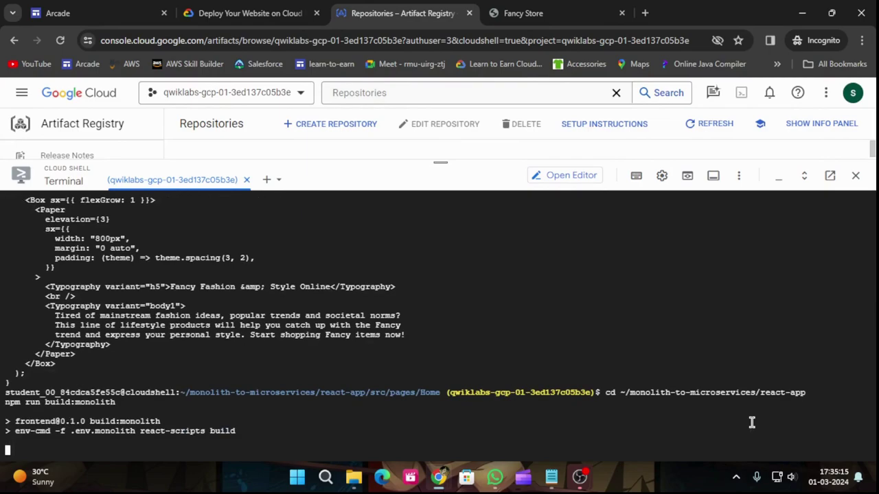
Copy the lab's gcloud builds submit commands and run them in Cloud Shell to build the monolith image tagged 2.0.0
left_click(242, 9)
scroll(663, 295, "down", 2)
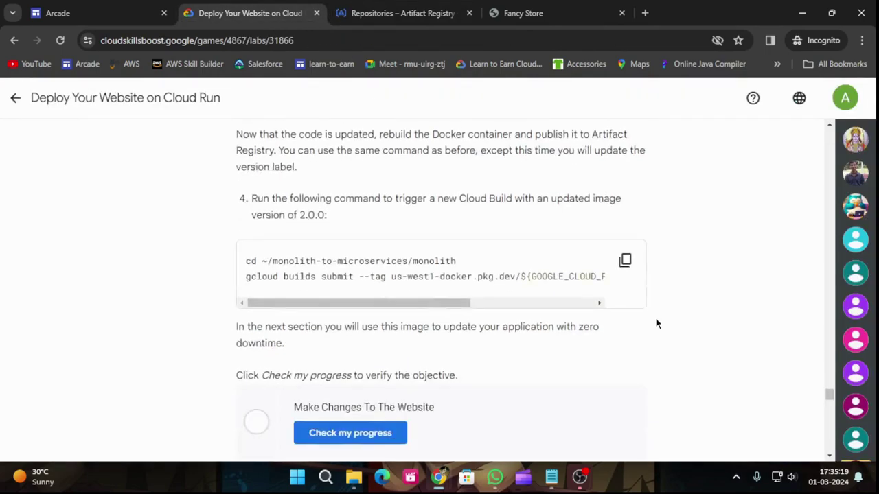
left_click(625, 259)
left_click(375, 9)
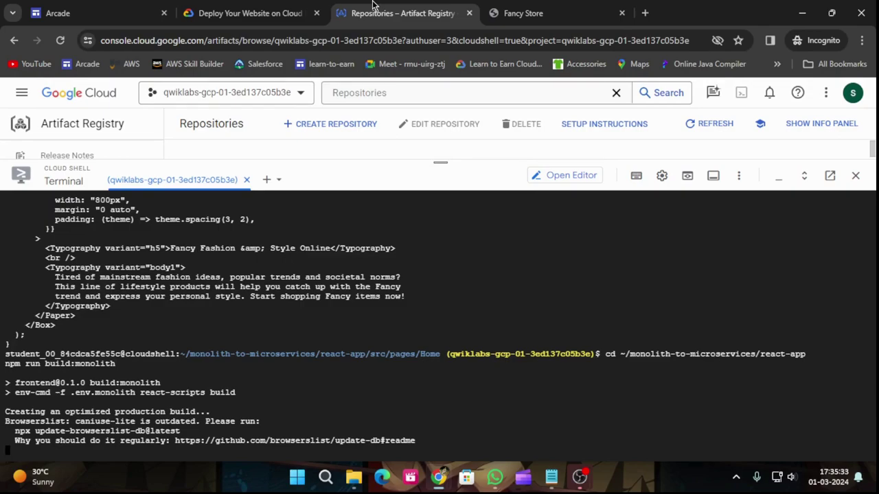
key("ctrl+v")
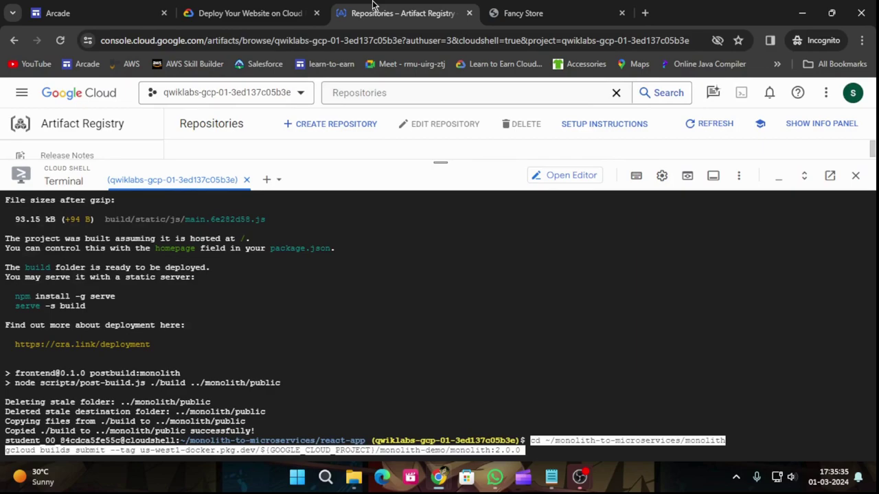
key("Return")
Return to the lab and check the Make Changes To The Website progress
left_click(261, 13)
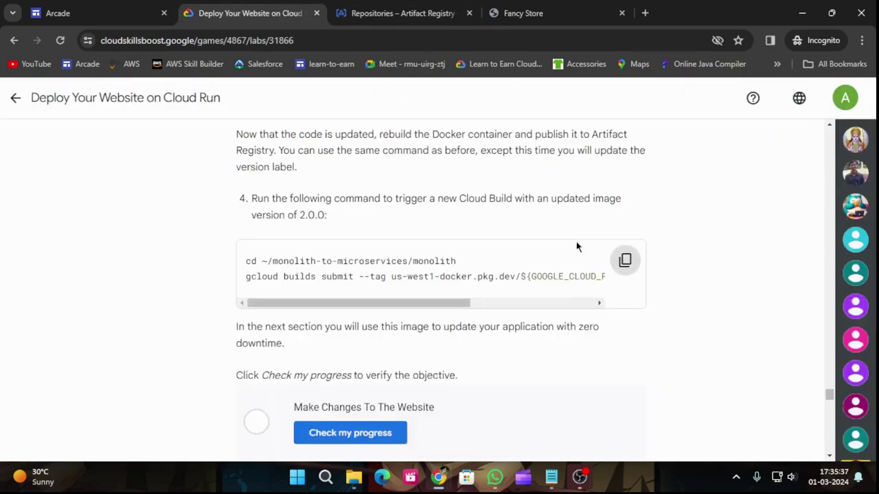
scroll(558, 226, "down", 2)
left_click(350, 304)
Run the copied gcloud builds submit commands for monolith:2.0.0 once more in Cloud Shell
left_click(363, 13)
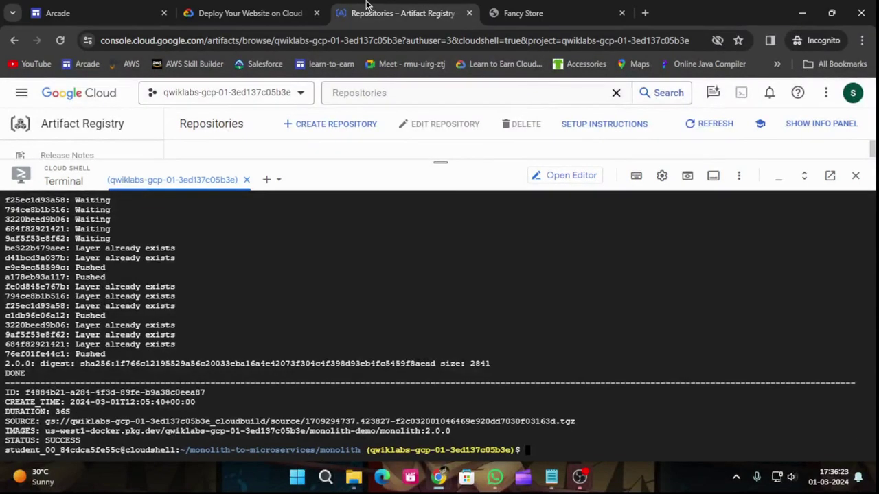
key("ctrl+v")
key("Return")
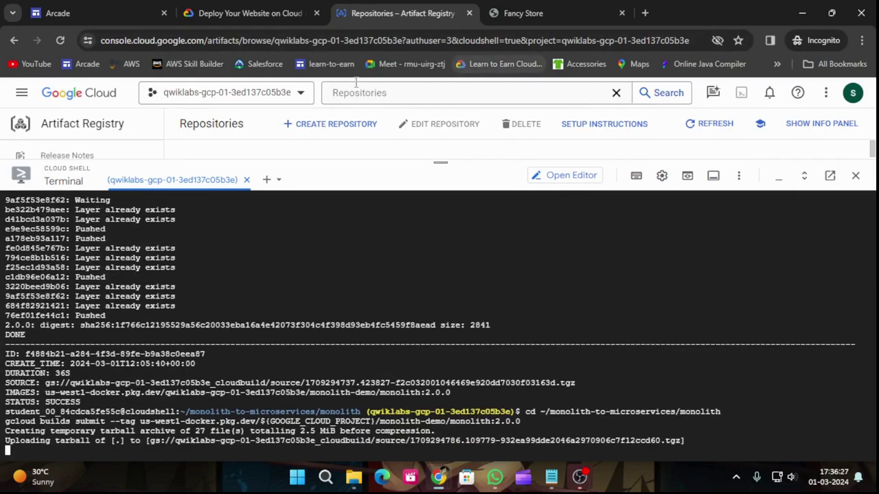
Check the lab's Make Changes To The Website and Update website with zero downtime progress, and review the assessments
left_click(206, 12)
left_click(385, 313)
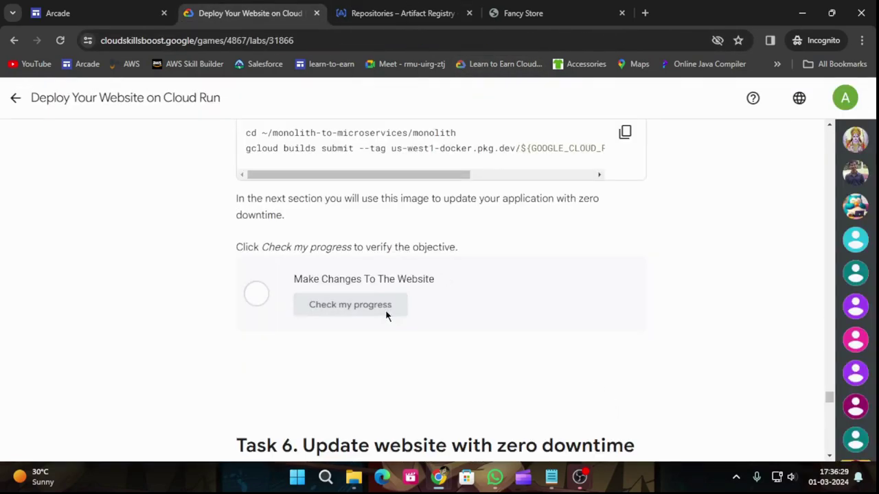
scroll(495, 335, "down", 5)
scroll(495, 339, "down", 2)
scroll(495, 339, "up", 3)
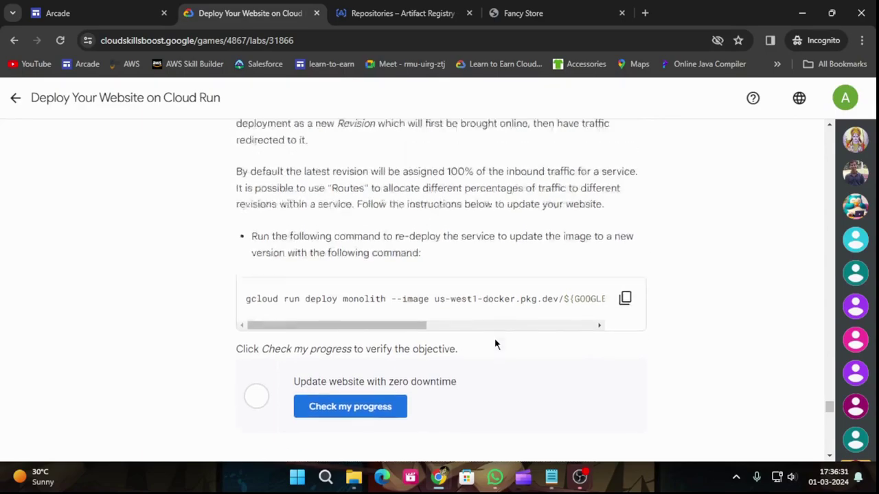
scroll(494, 364, "down", 5)
left_click(339, 266)
left_click(416, 8)
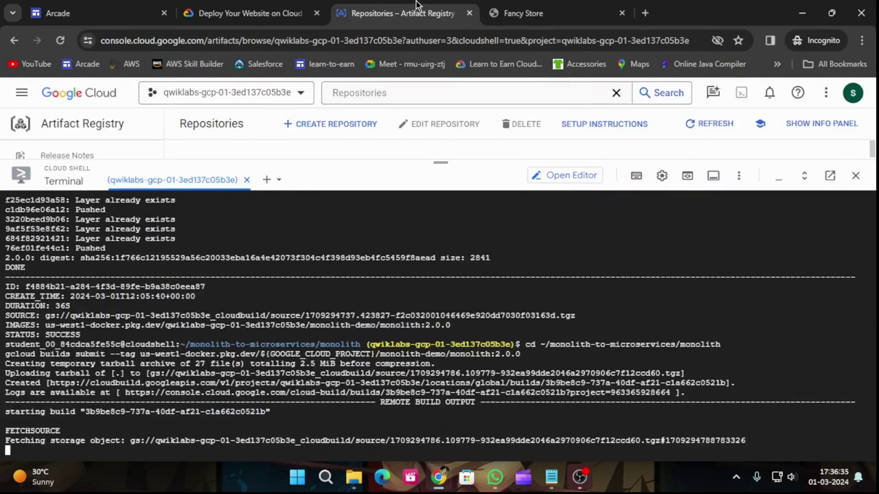
left_click(254, 10)
scroll(470, 304, "up", 7)
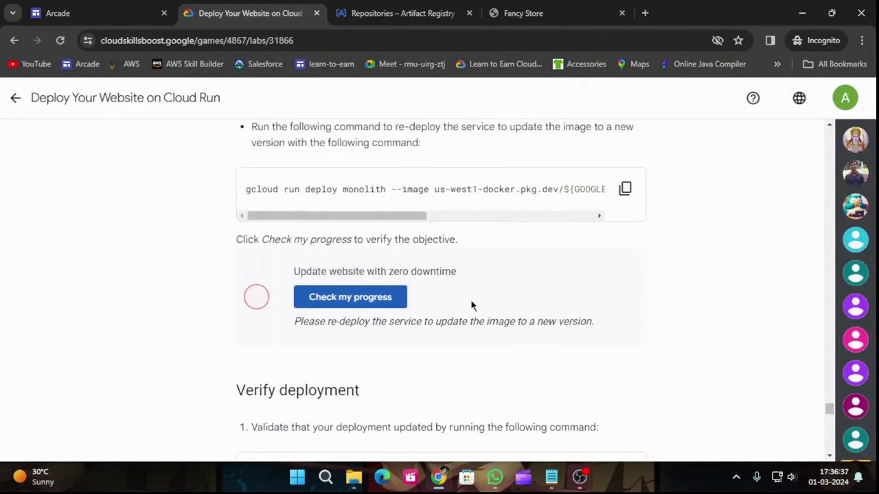
scroll(401, 357, "up", 3)
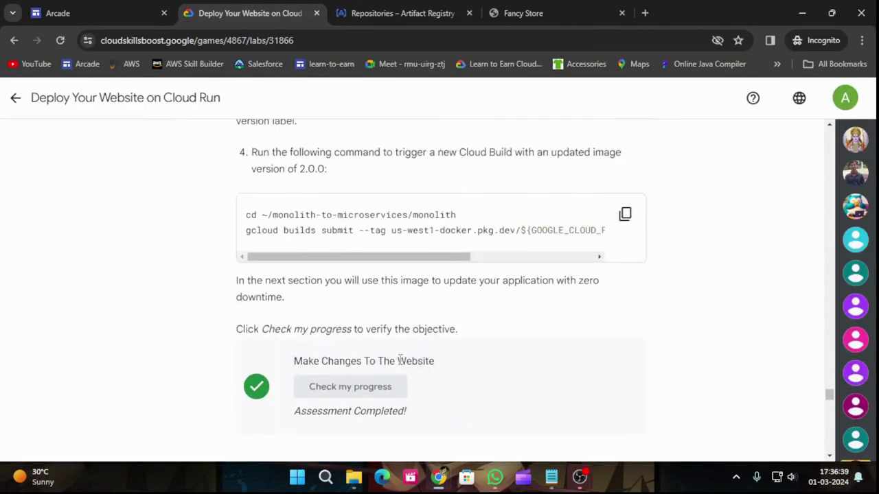
Copy Task 6's gcloud run deploy monolith command and run it in Cloud Shell with image version 2.0.0 and region us-west1
scroll(384, 353, "down", 5)
scroll(630, 366, "down", 2)
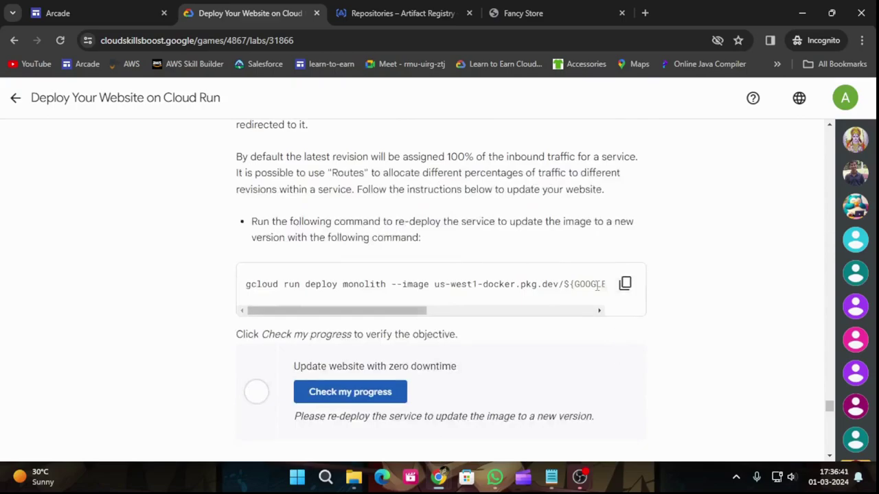
left_click(624, 285)
key("ctrl+Tab")
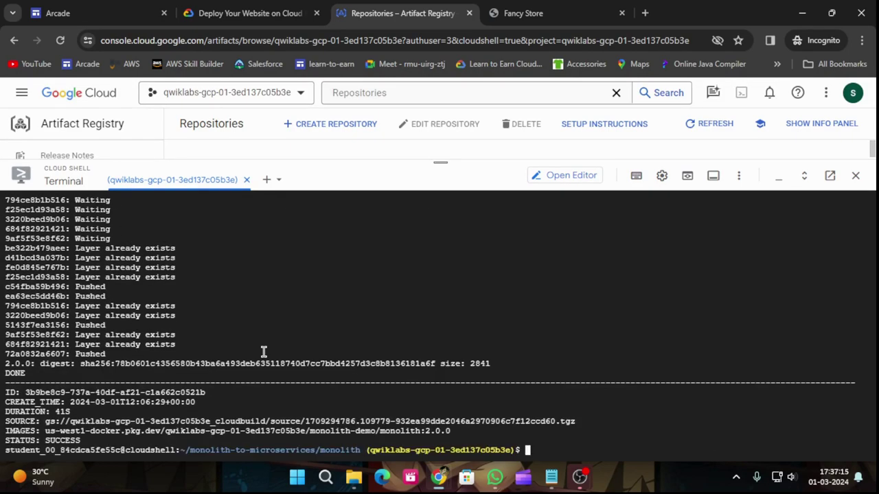
key("ctrl+v")
key("Return")
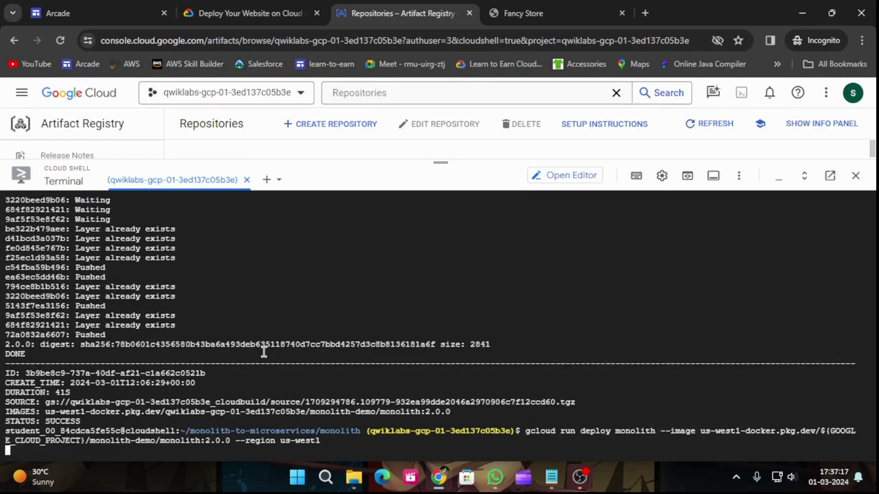
Return to the lab and check the Update website with zero downtime progress
left_click(242, 13)
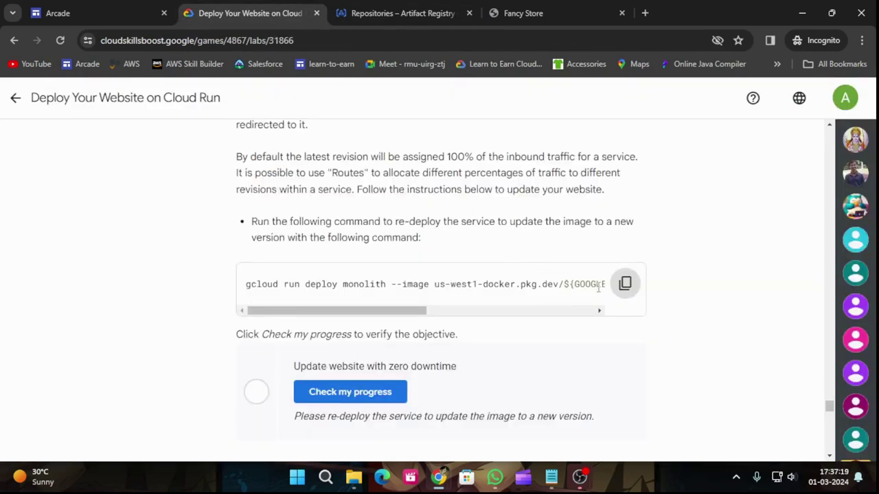
left_click(346, 392)
scroll(634, 343, "down", 3)
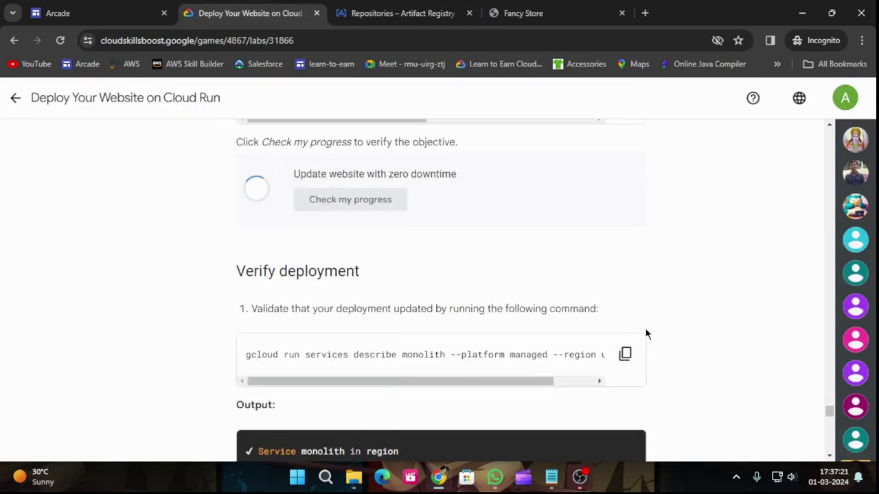
Copy the gcloud run services describe monolith command and look at the deployment's status in Cloud Shell
left_click(625, 354)
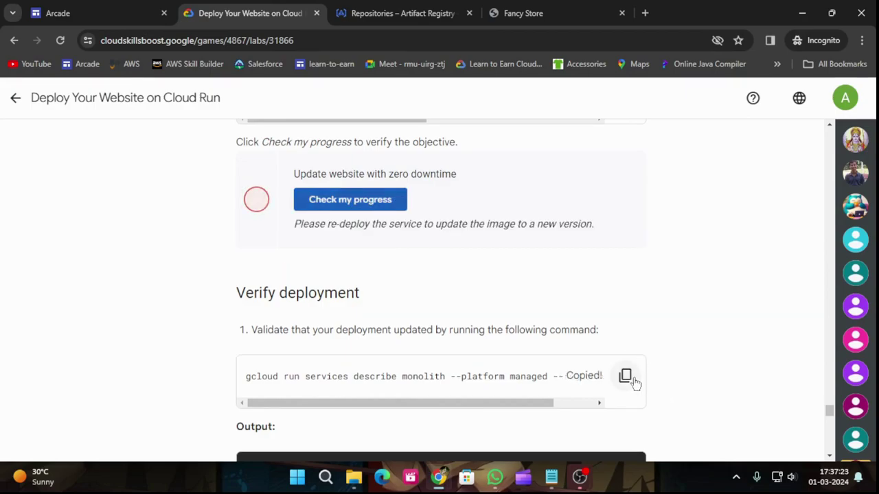
left_click(357, 11)
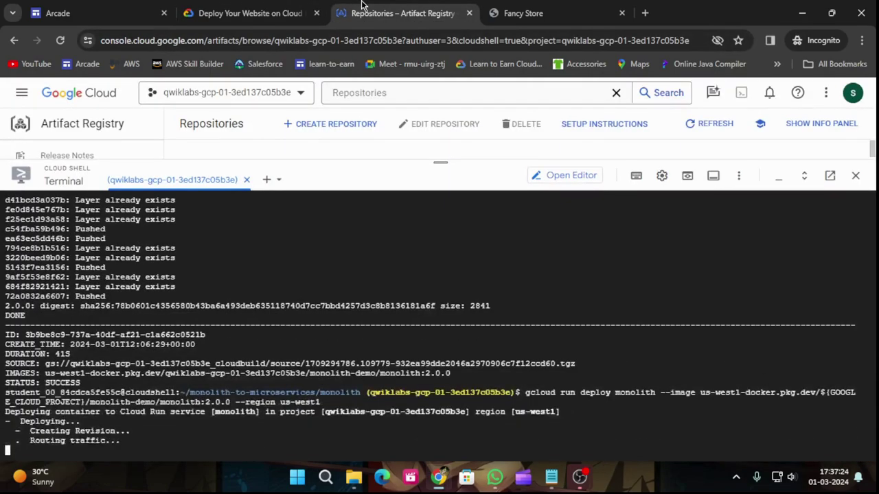
left_click(280, 6)
Review the lab's Verify deployment instructions and recheck the Update website with zero downtime progress
scroll(519, 336, "down", 4)
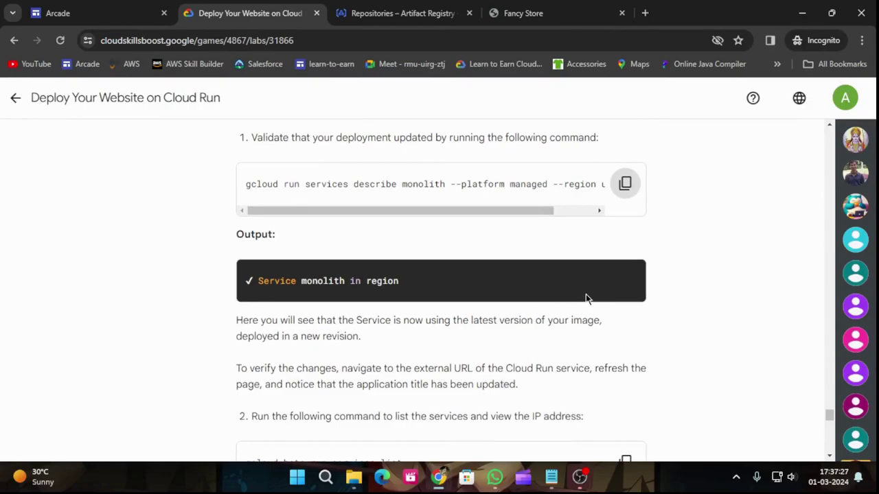
scroll(587, 295, "down", 3)
scroll(597, 299, "down", 4)
scroll(604, 295, "up", 10)
scroll(606, 309, "down", 3)
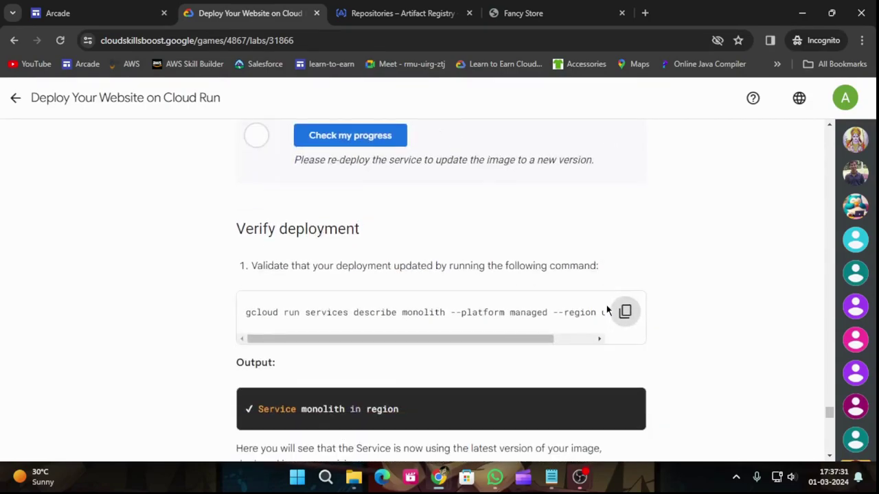
scroll(606, 309, "down", 3)
scroll(533, 259, "up", 3)
left_click(352, 138)
scroll(422, 219, "up", 2)
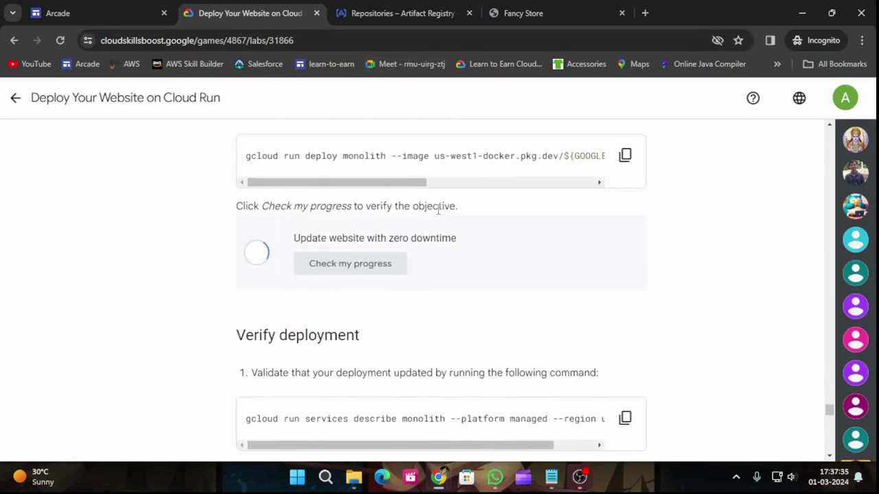
Inspect the monolith deployment output in Cloud Shell and request the zero-downtime progress check again
left_click(377, 13)
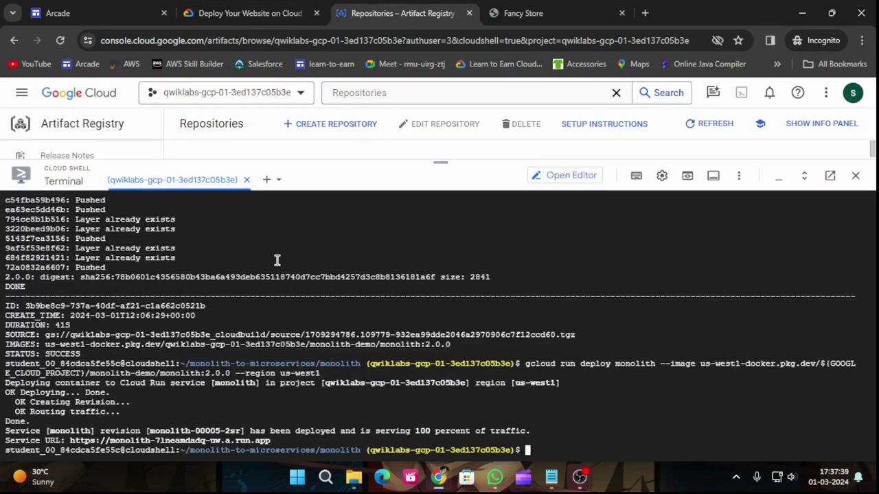
left_click(249, 13)
left_click(312, 264)
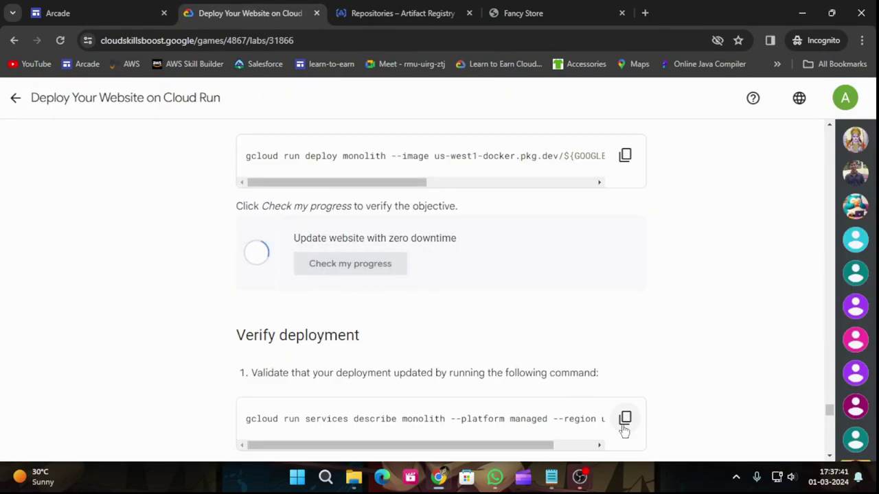
Run the lab's gcloud run services describe monolith command for us-west1 in Cloud Shell and check the zero-downtime objective in the lab
left_click(623, 424)
key("ctrl+Tab")
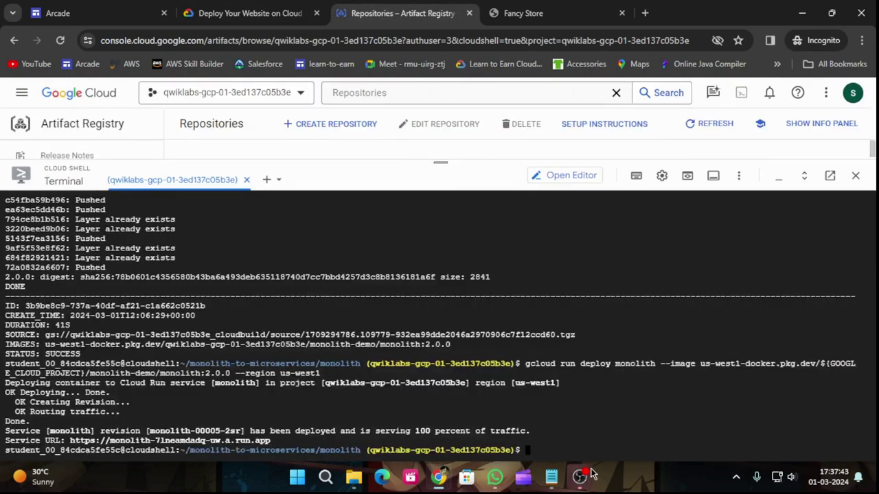
key("ctrl+v")
key("Return")
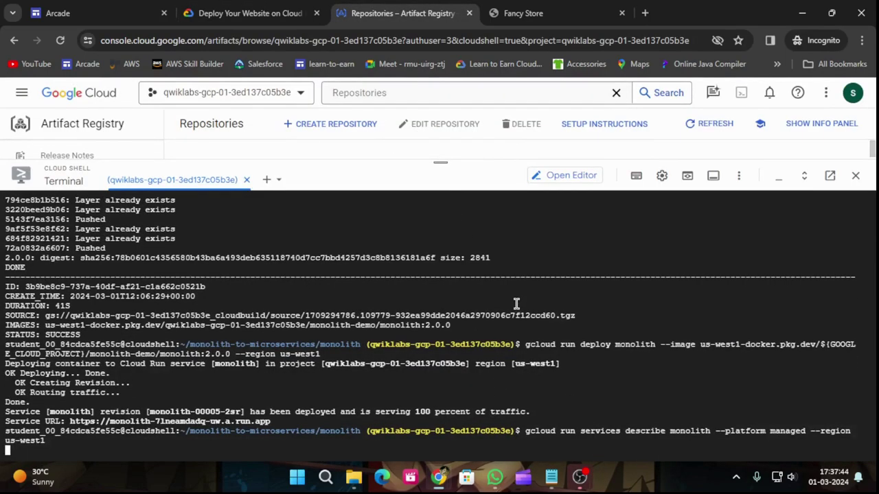
left_click(302, 7)
left_click(379, 268)
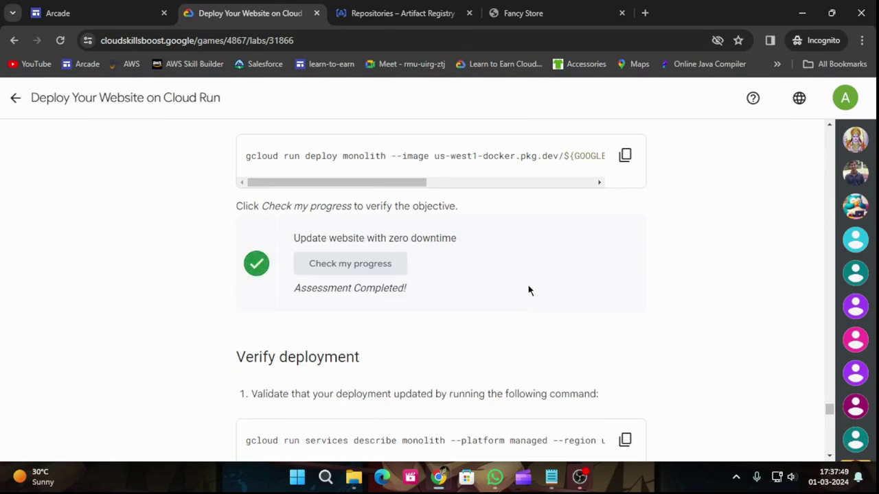
Copy the gcloud beta run services list command from the Verify deployment section and run it in Cloud Shell
scroll(529, 290, "down", 8)
scroll(357, 213, "up", 3)
scroll(411, 247, "up", 1)
scroll(453, 274, "down", 3)
scroll(618, 302, "up", 1)
left_click(626, 336)
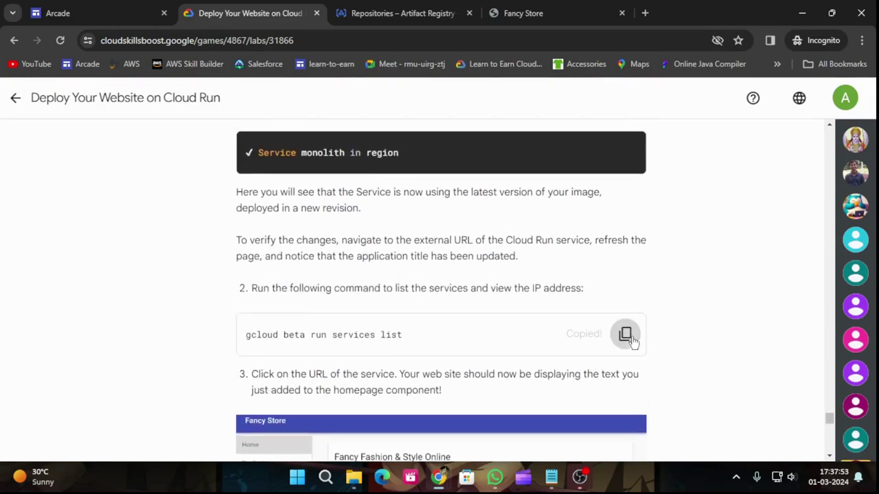
scroll(467, 206, "down", 5)
left_click(382, 8)
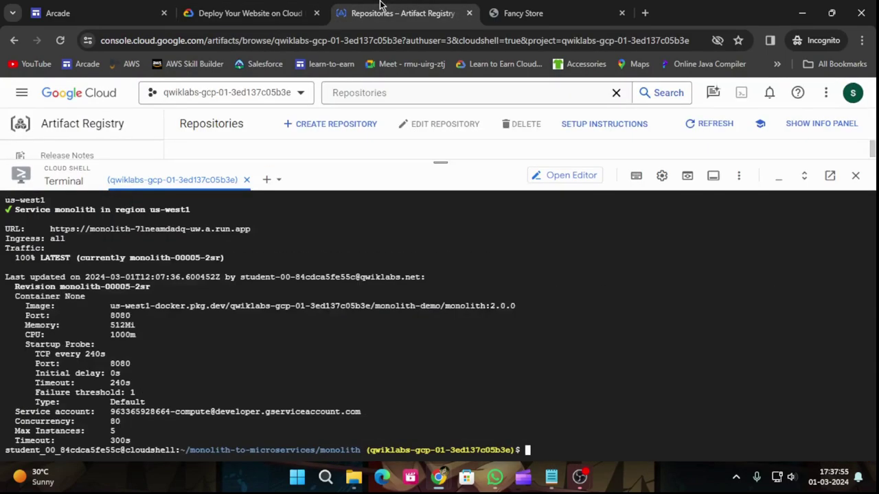
key("ctrl+v")
key("Return")
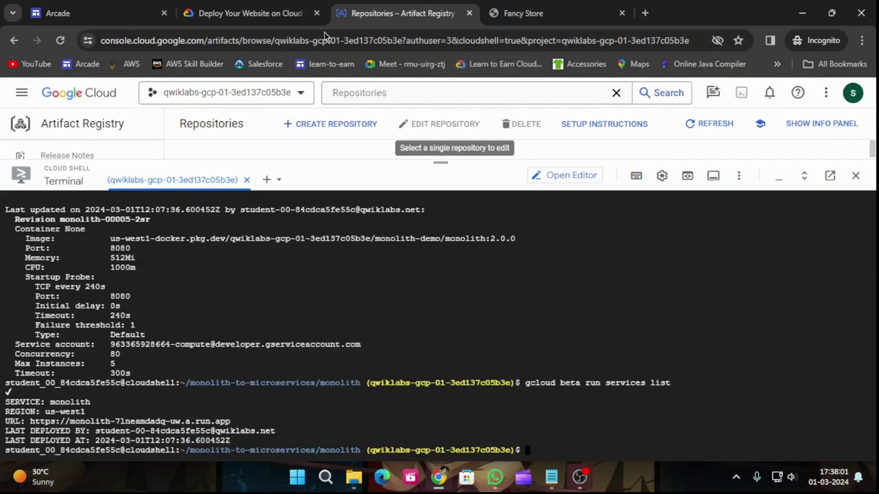
Return to the start of the Deploy Your Website on Cloud Run lab page and end the lab, confirming the request
left_click(250, 13)
scroll(514, 268, "up", 4)
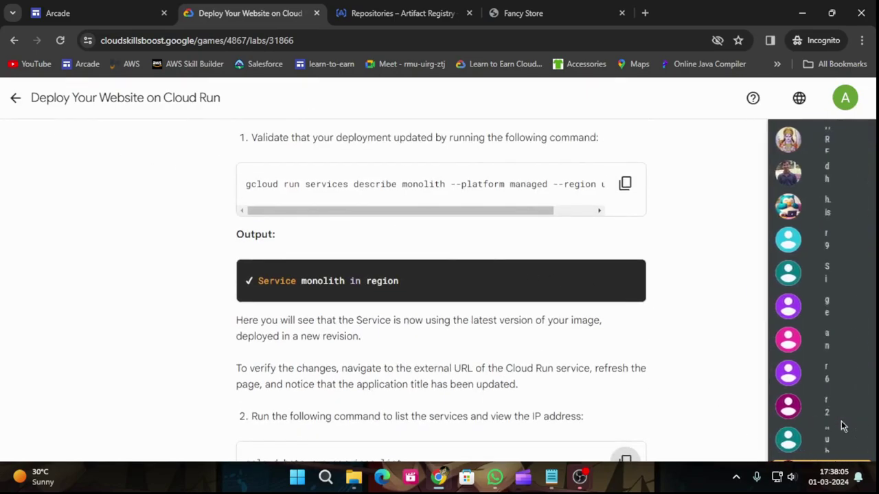
scroll(823, 412, "down", 10)
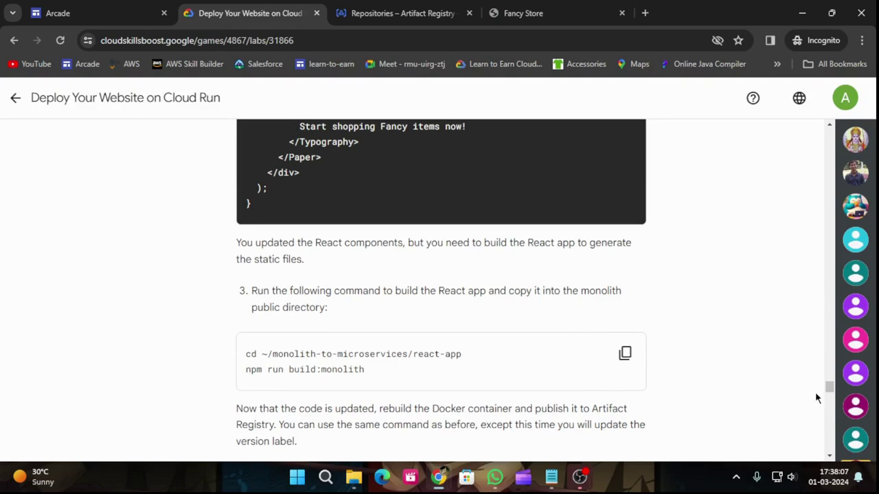
left_click_drag(827, 388, 824, 130)
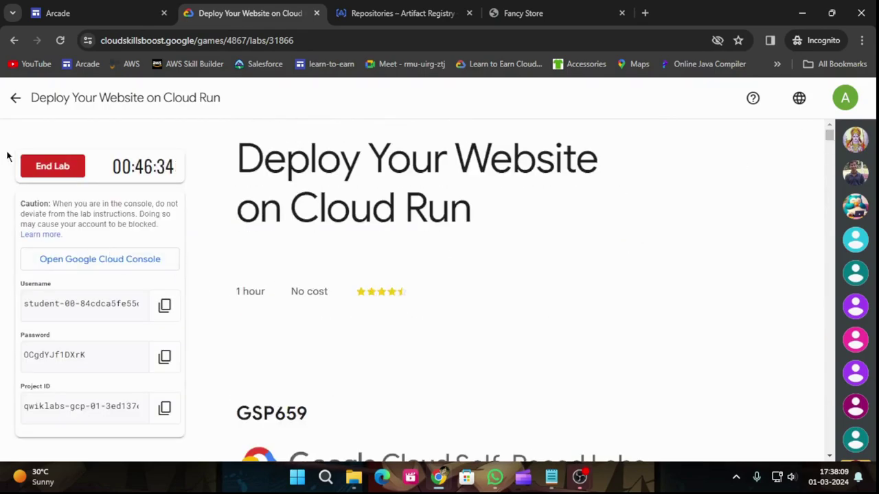
left_click(46, 168)
left_click(565, 316)
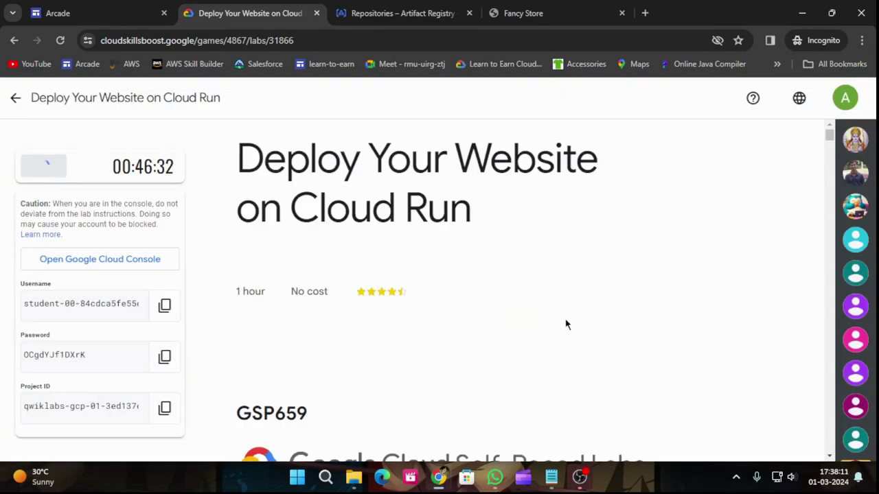